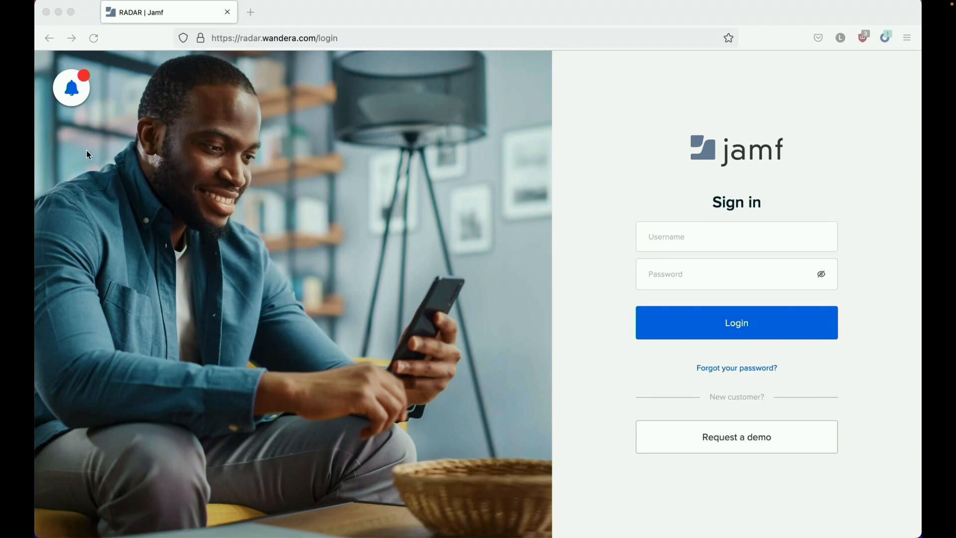
- Request a password reset for the admin account's e-mail, then bring up the reset e-mail in the mail app
left_click(707, 370)
left_click(678, 253)
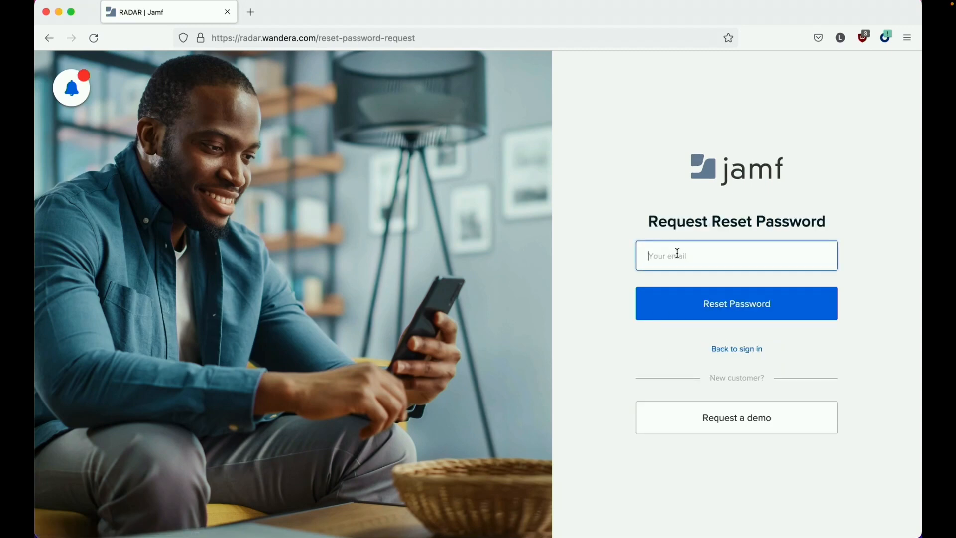
left_click(689, 311)
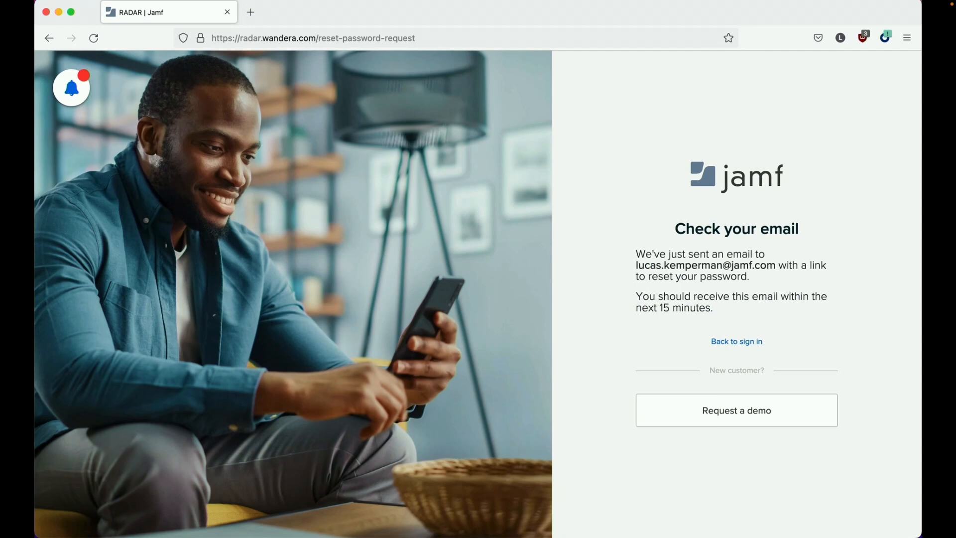
key("super+Tab")
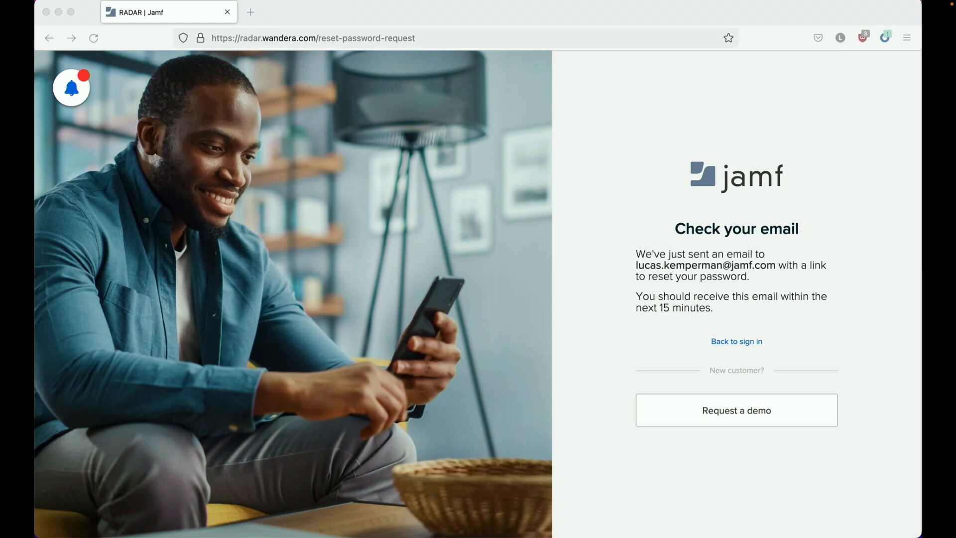
left_click_drag(34, 124, 146, 18)
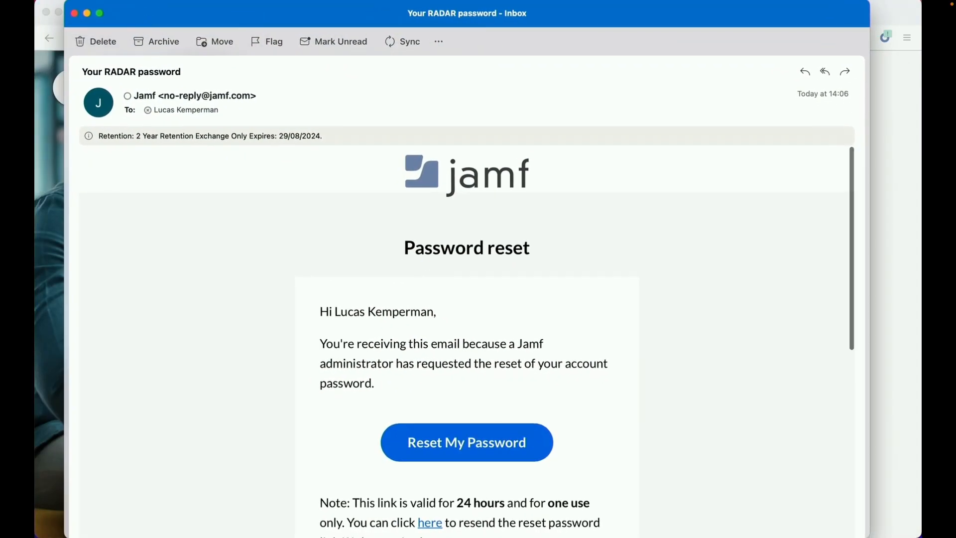
- Copy the e-mail's Reset My Password link and load it in a new Firefox tab
scroll(196, 340, "down", 3)
scroll(174, 338, "down", 1)
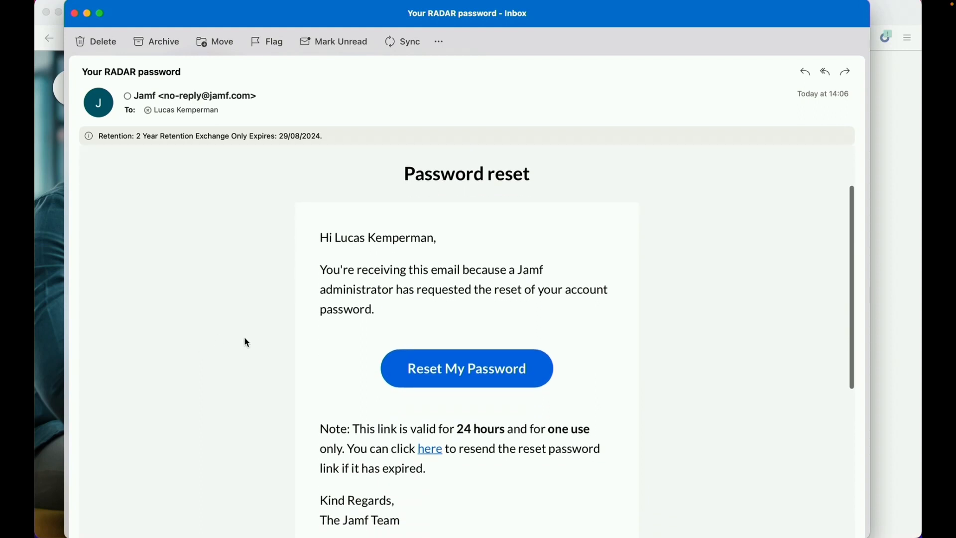
right_click(470, 368)
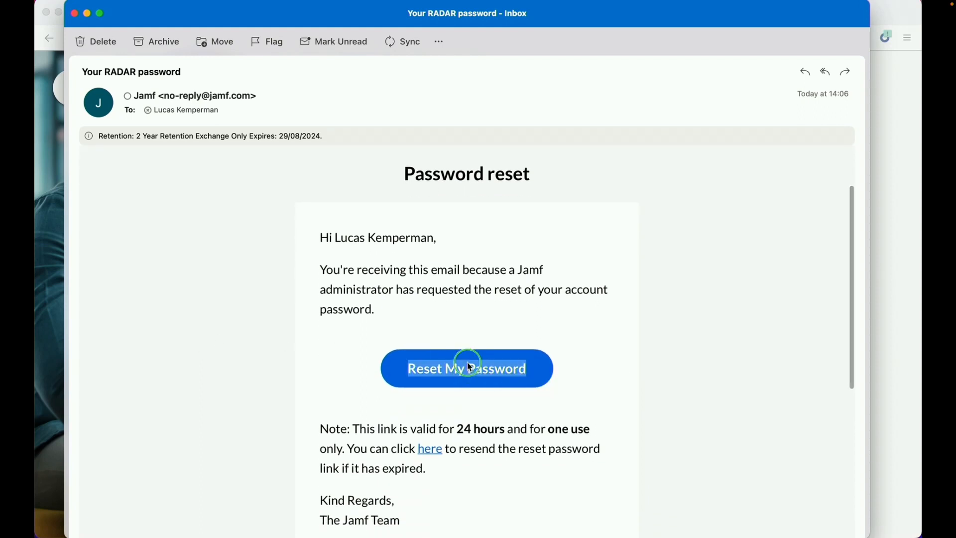
left_click(885, 260)
left_click(885, 260)
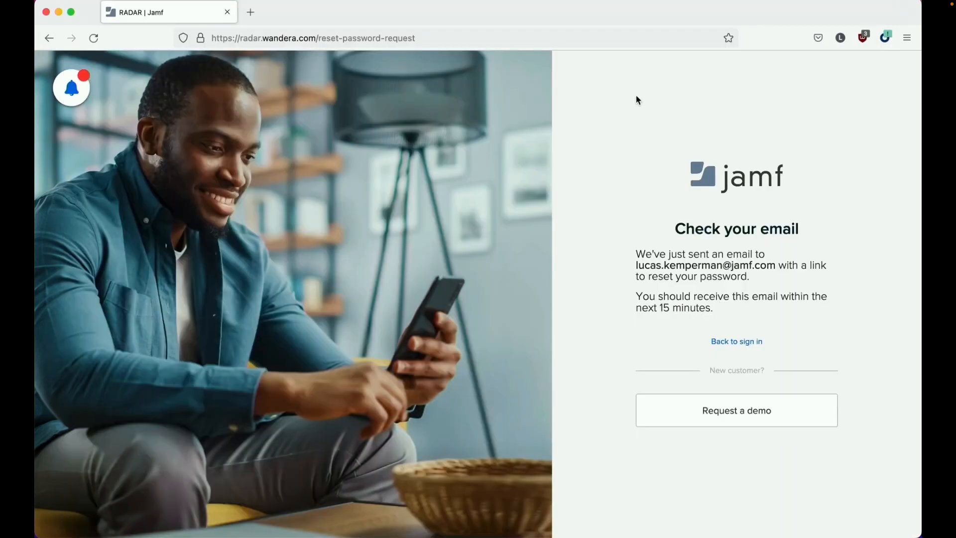
key("super+t")
key("super+v")
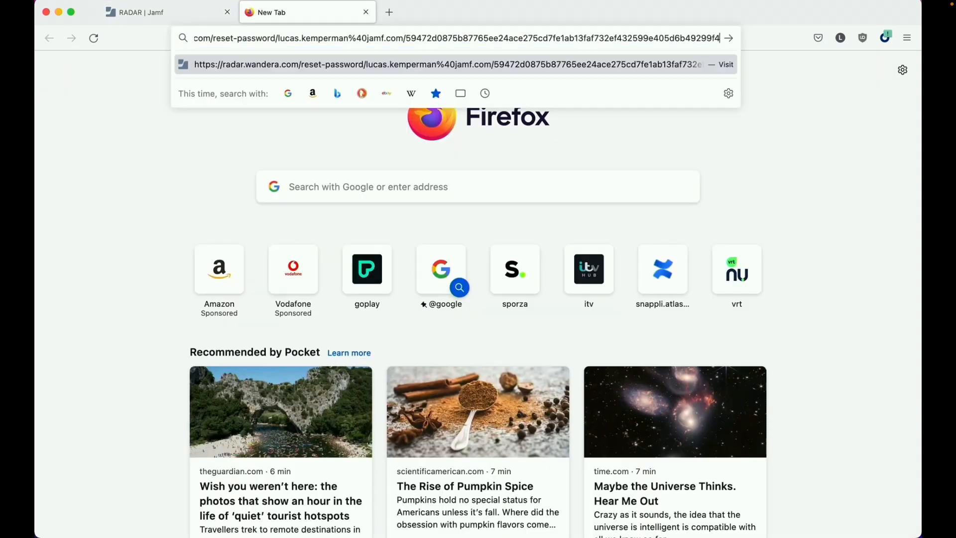
key("Return")
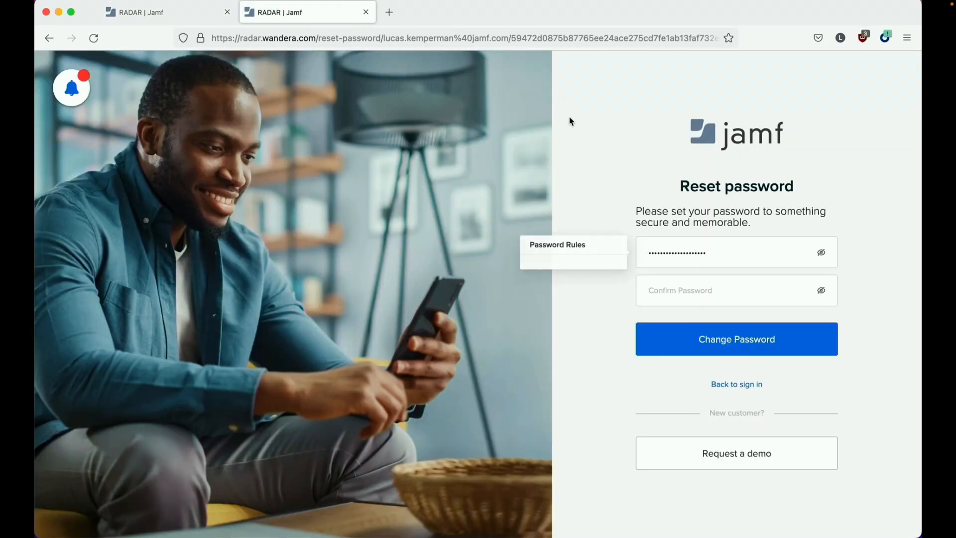
left_click(704, 246)
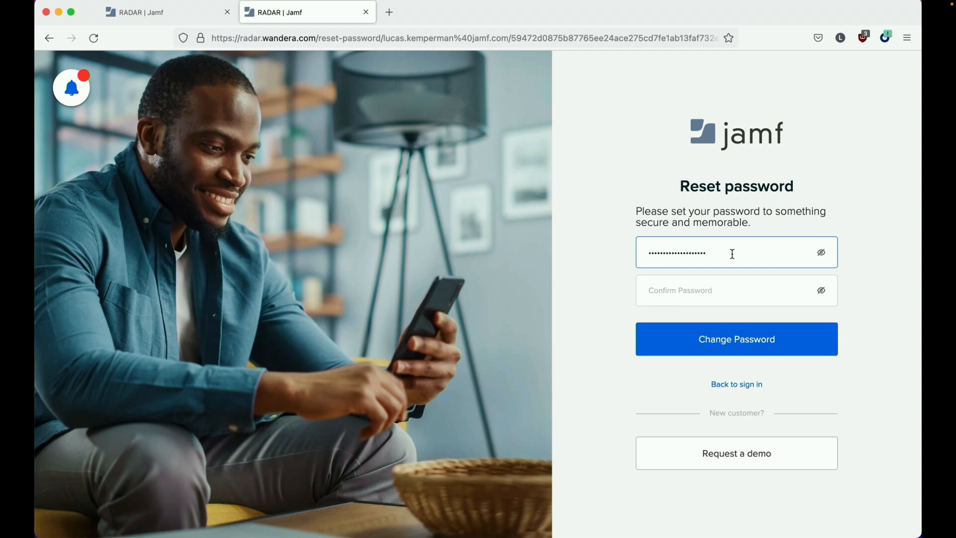
- Enter and confirm a new account password, submit it, and decline saving it in the browser
key("super+s")
type("t")
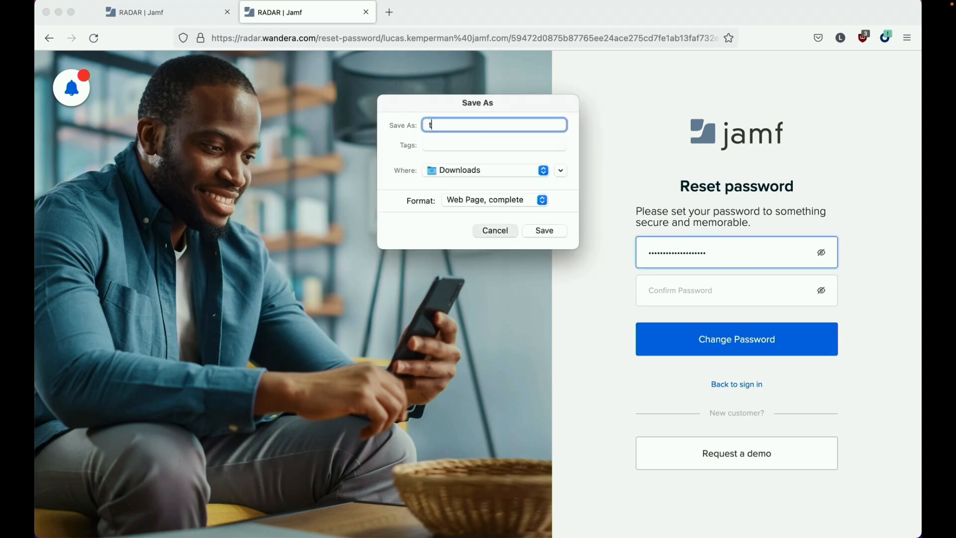
key("Escape")
key("super+a")
type("••••••••")
key("Tab")
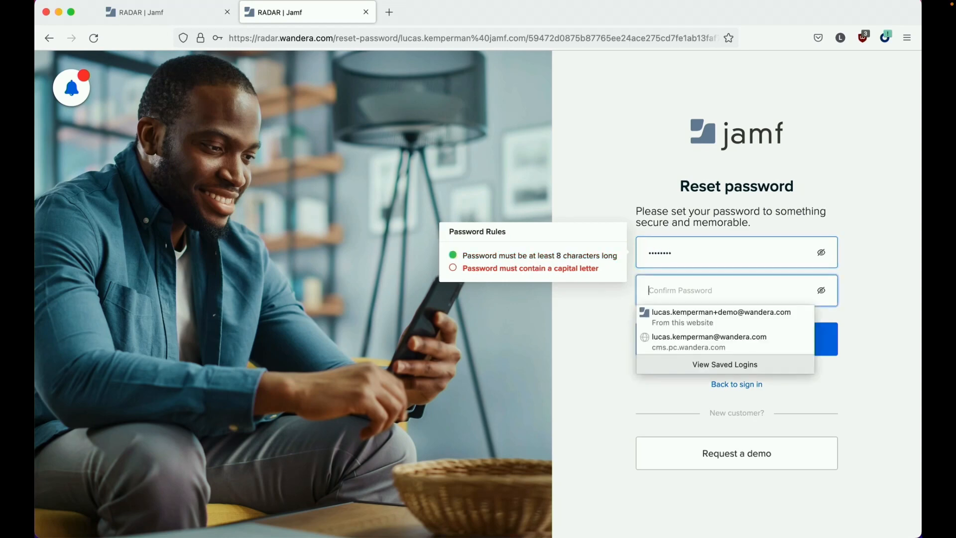
type("••••••••")
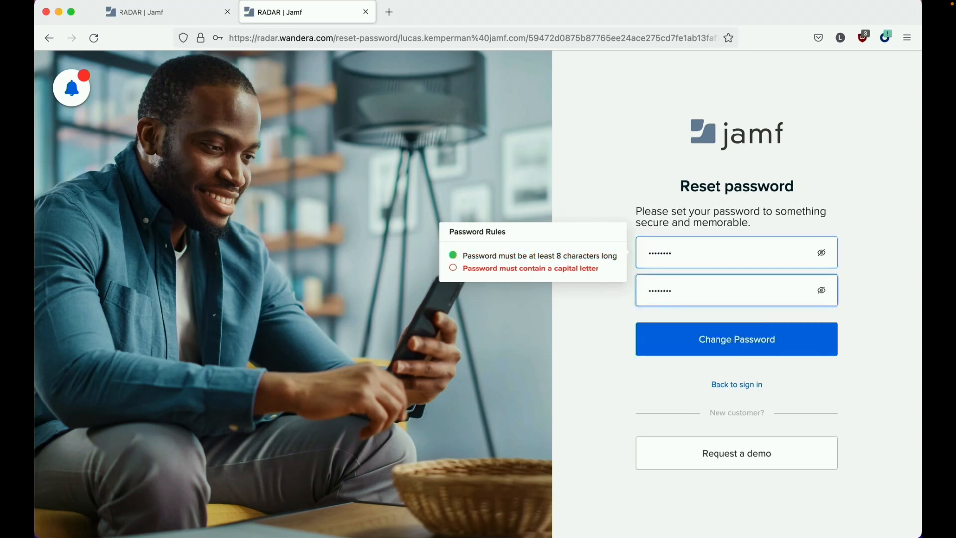
left_click(709, 247)
key("super+a")
type("•••••••")
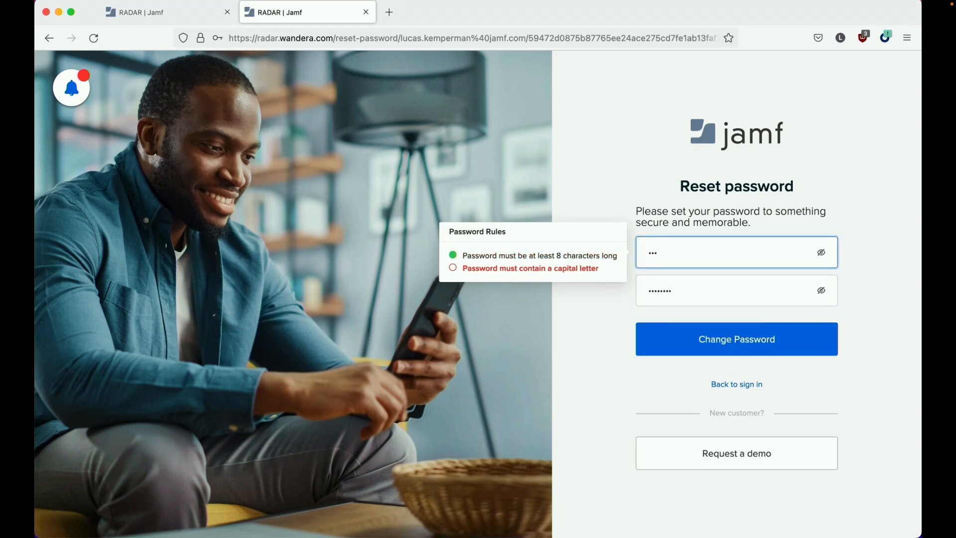
type("•")
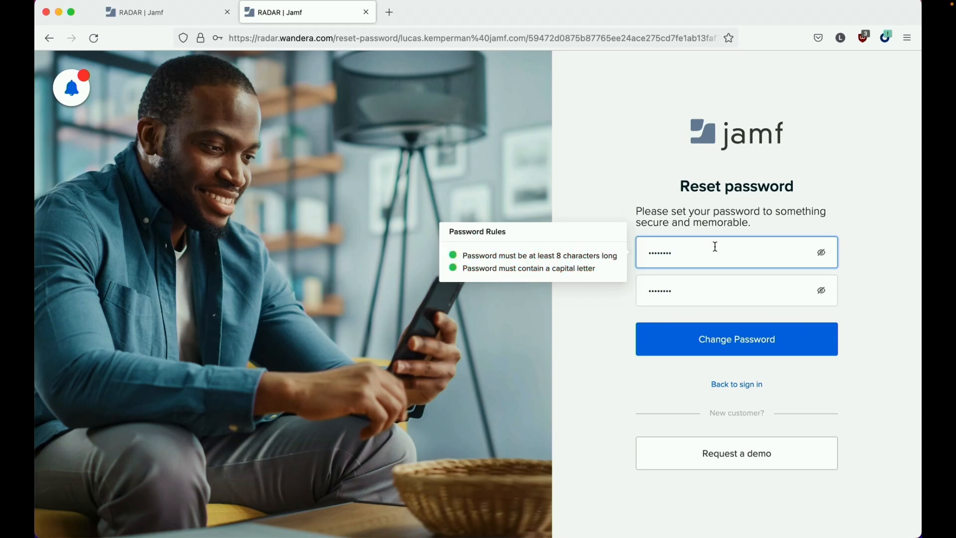
left_click(779, 337)
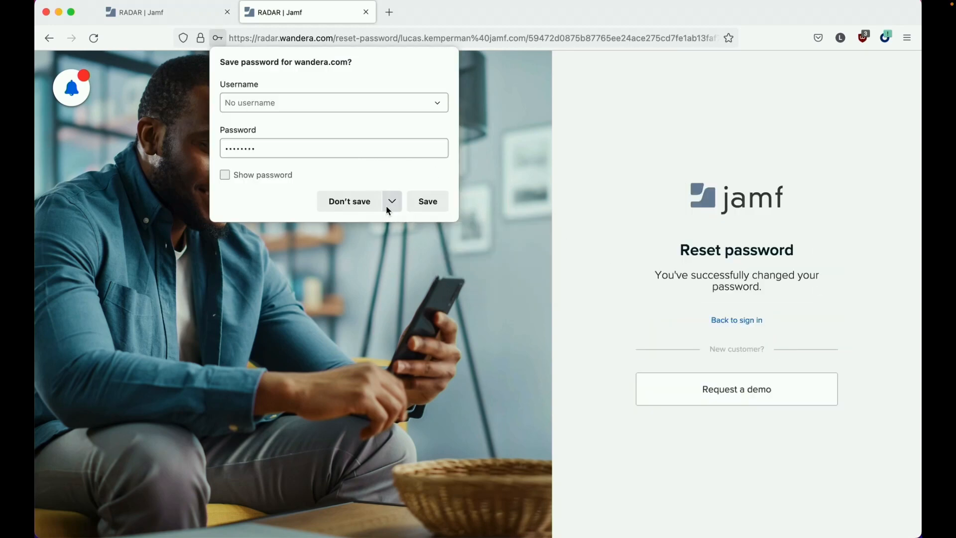
left_click(350, 201)
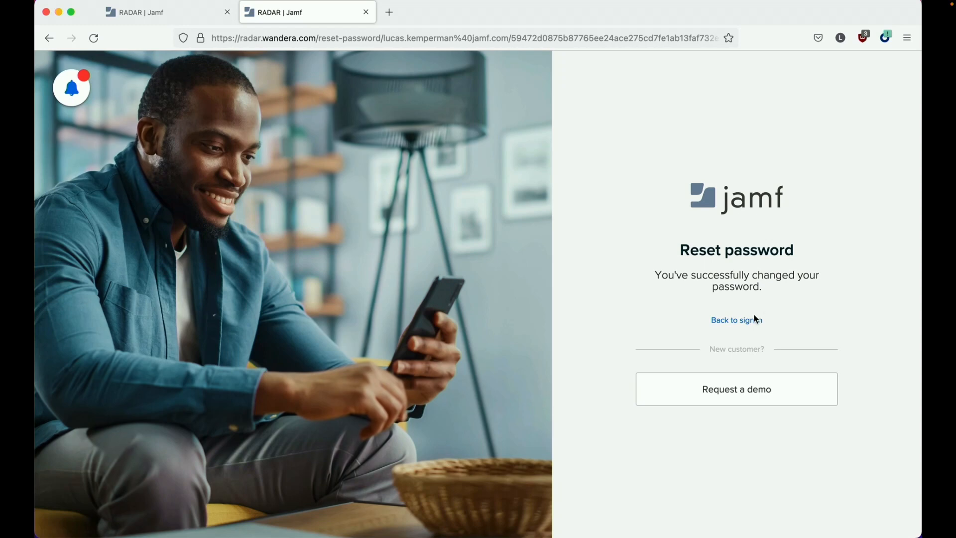
- Sign back in to RADAR with the admin e-mail and the new password
left_click(751, 324)
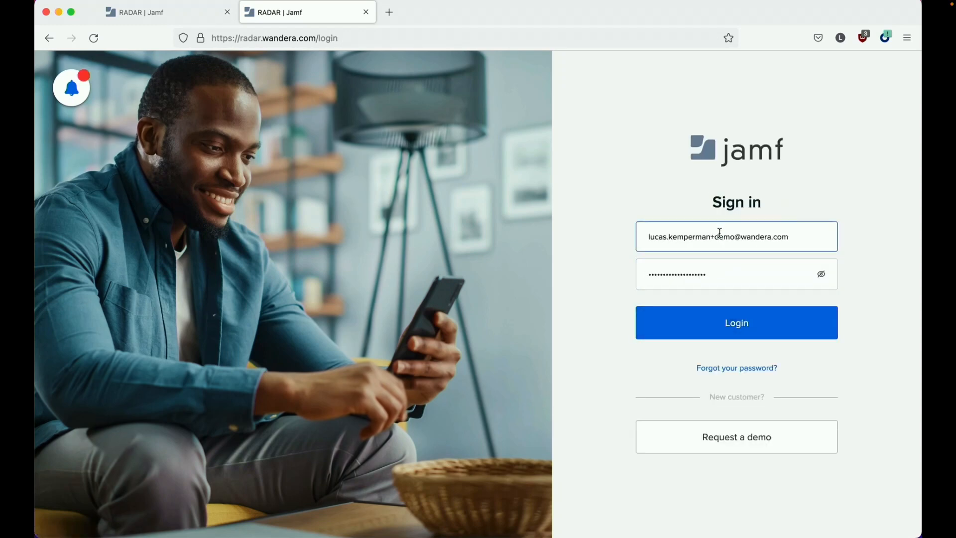
left_click_drag(712, 237, 736, 236)
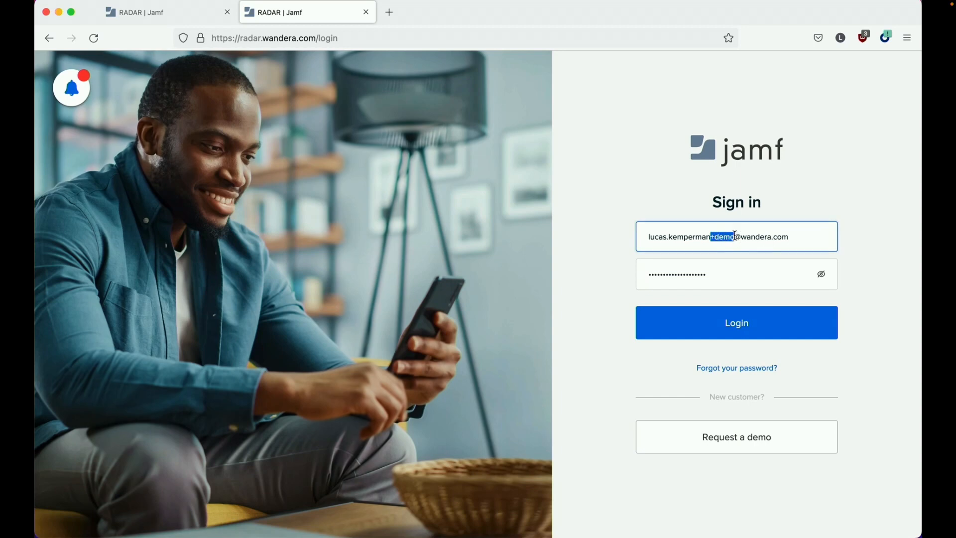
key("super+a")
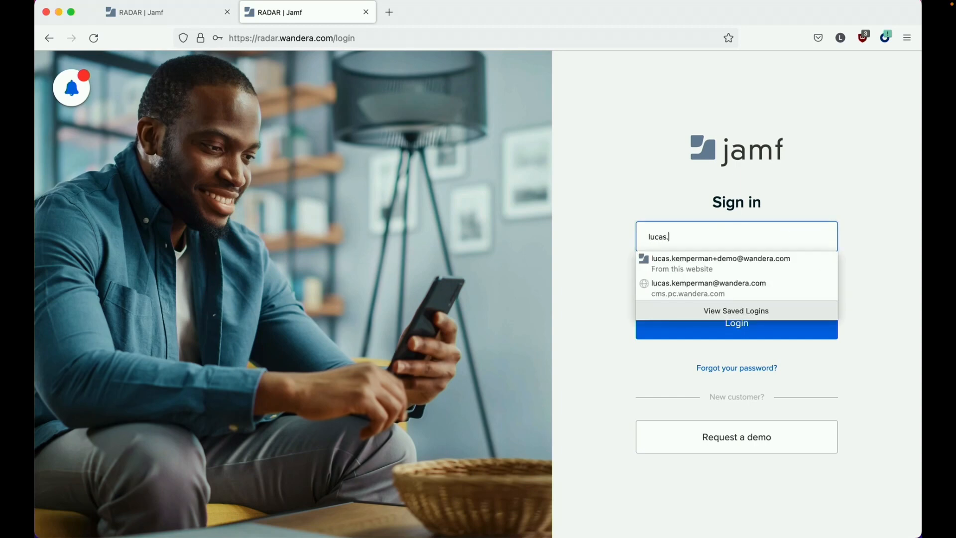
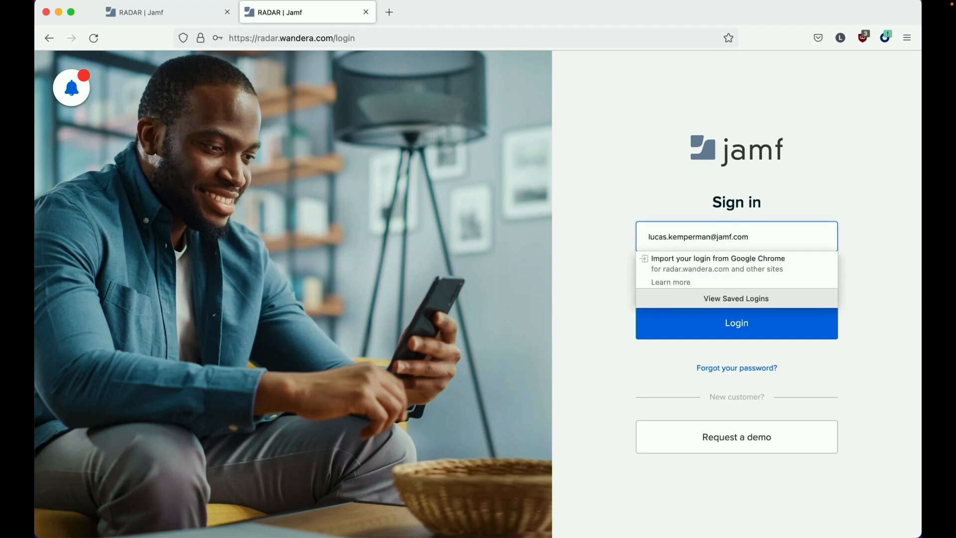
key("Tab")
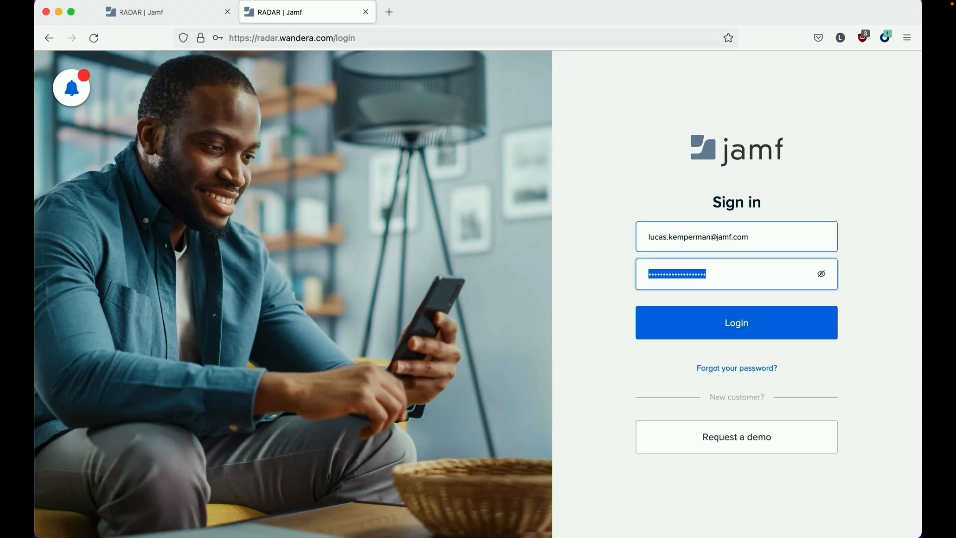
type("•••••••")
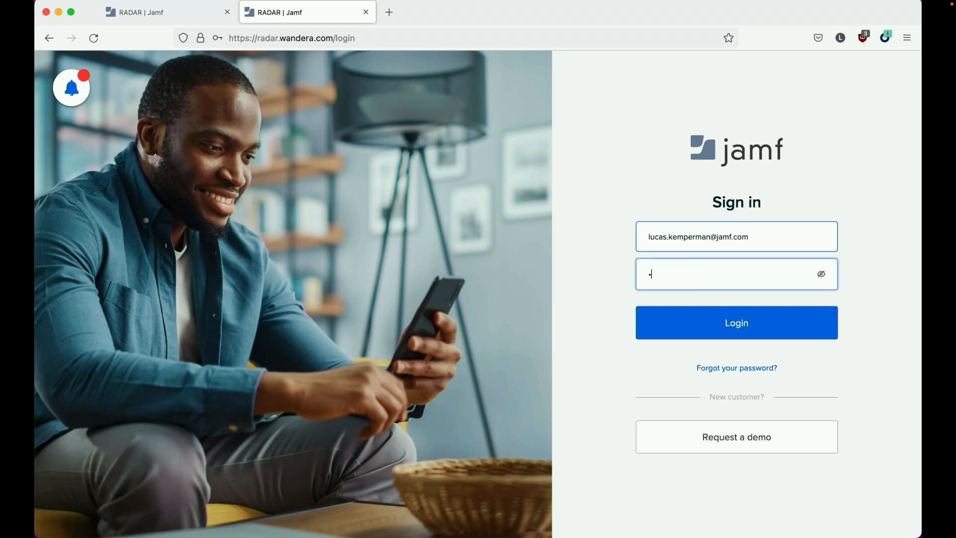
key("super+a")
left_click(763, 318)
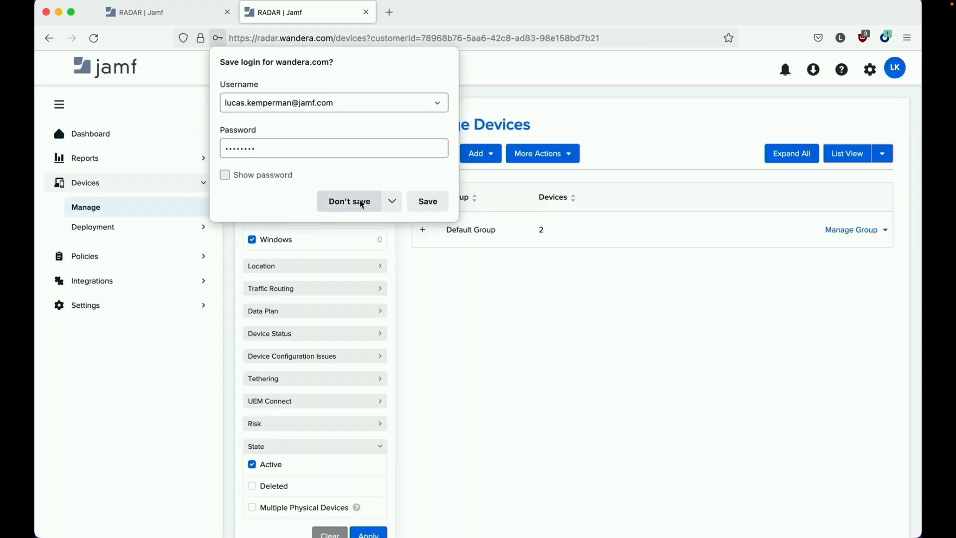
- Open the Default Activation Profile's deployment page from the activation profiles list
left_click(362, 202)
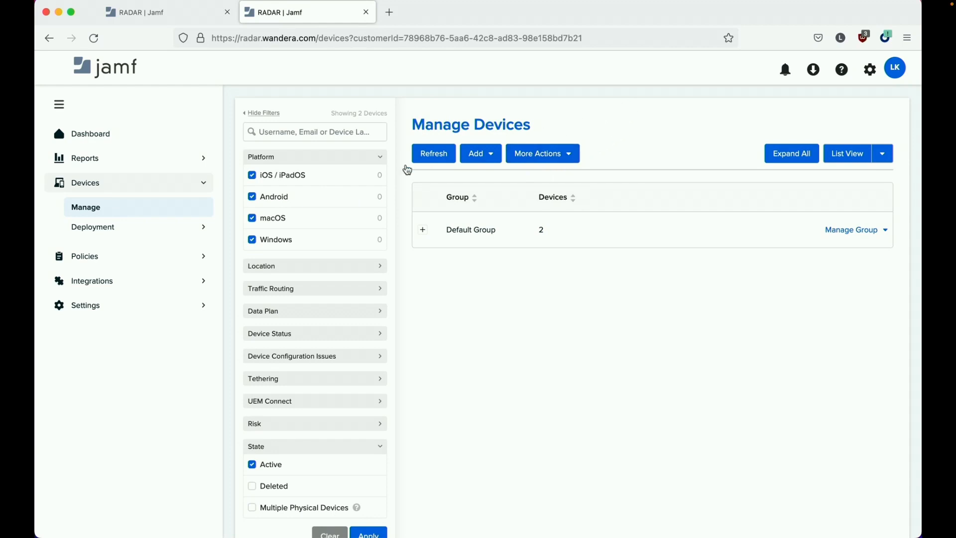
left_click(139, 227)
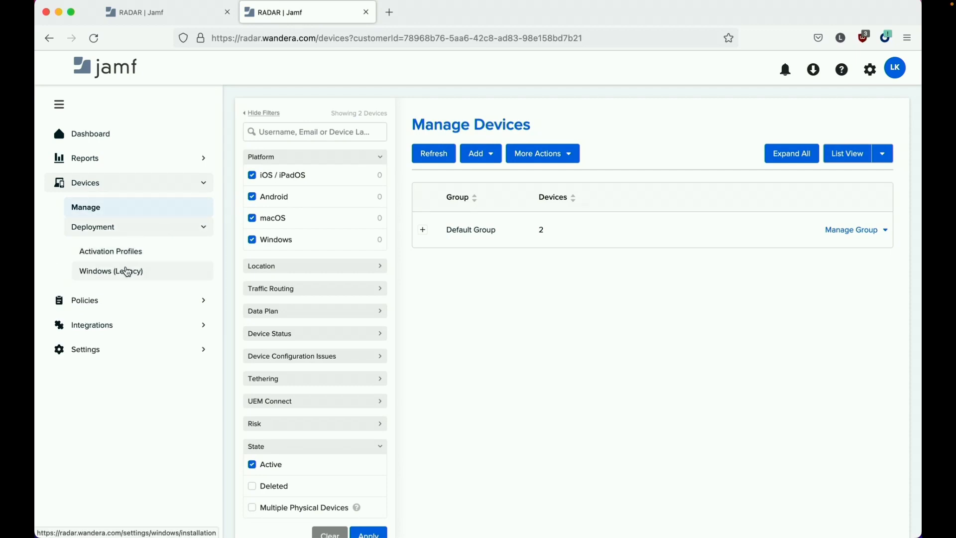
left_click(128, 261)
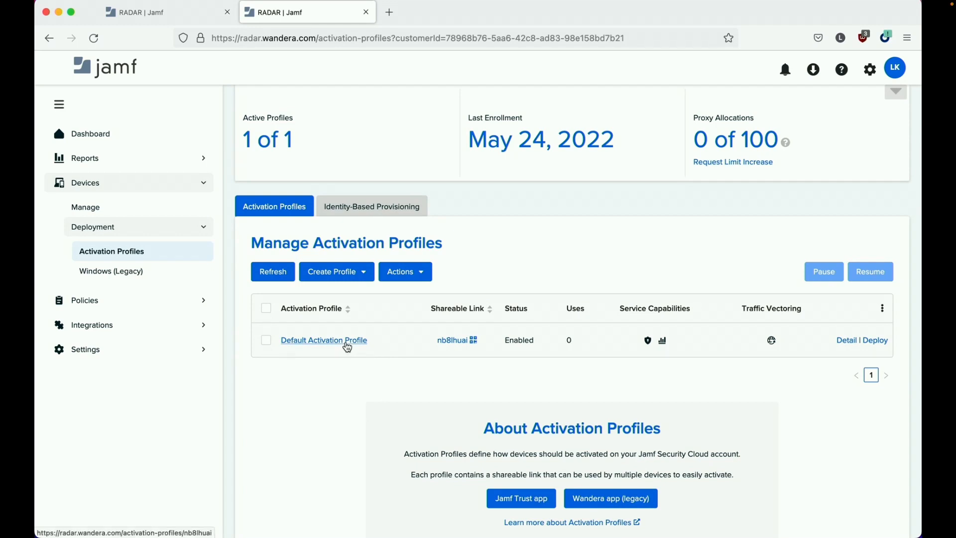
left_click(348, 347)
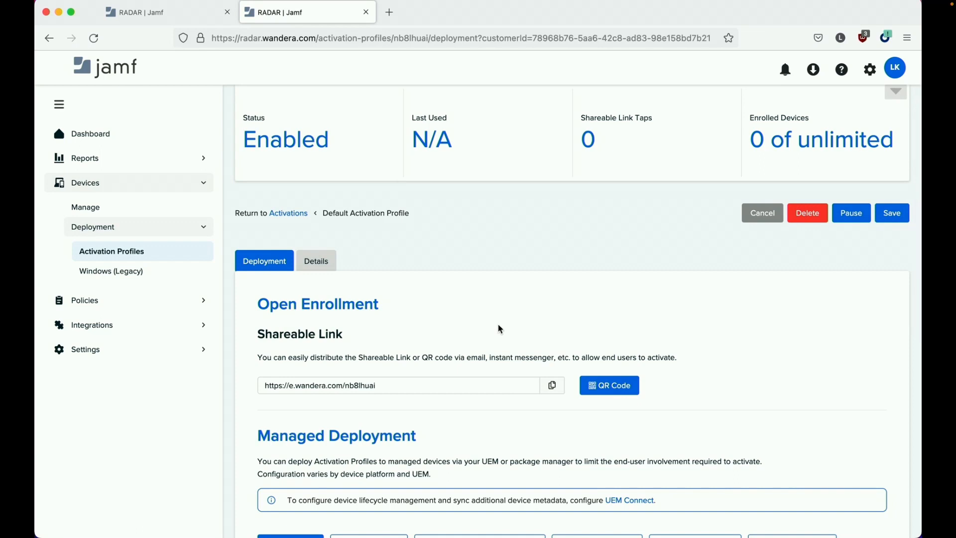
- Download the macOS Devices configuration profile from the UEM Configuration Profiles instructions
scroll(500, 330, "down", 7)
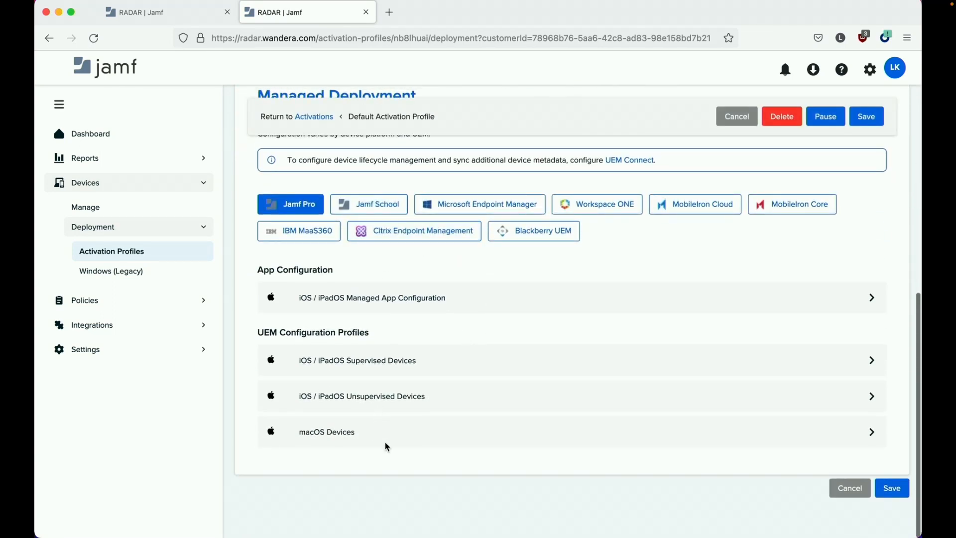
left_click(331, 432)
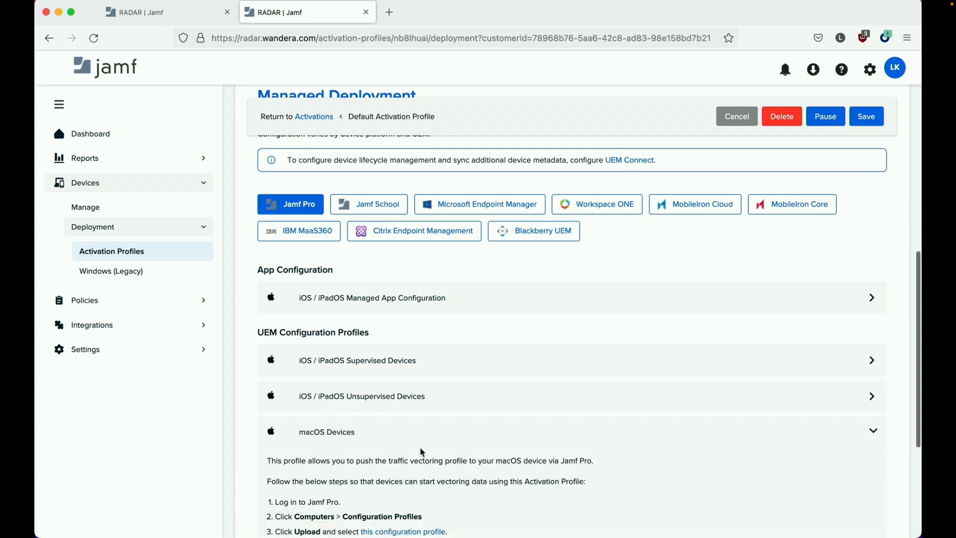
scroll(399, 440, "down", 2)
left_click(406, 441)
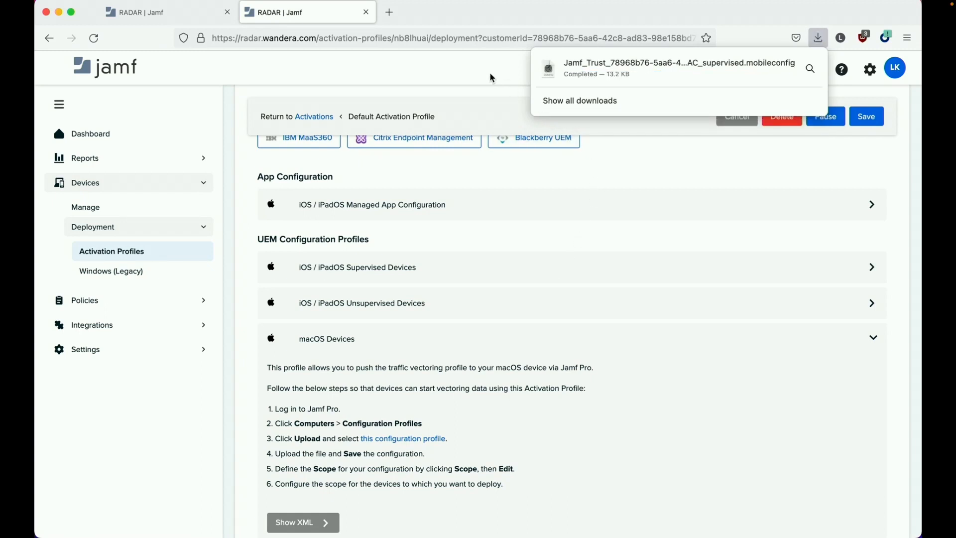
left_click(488, 76)
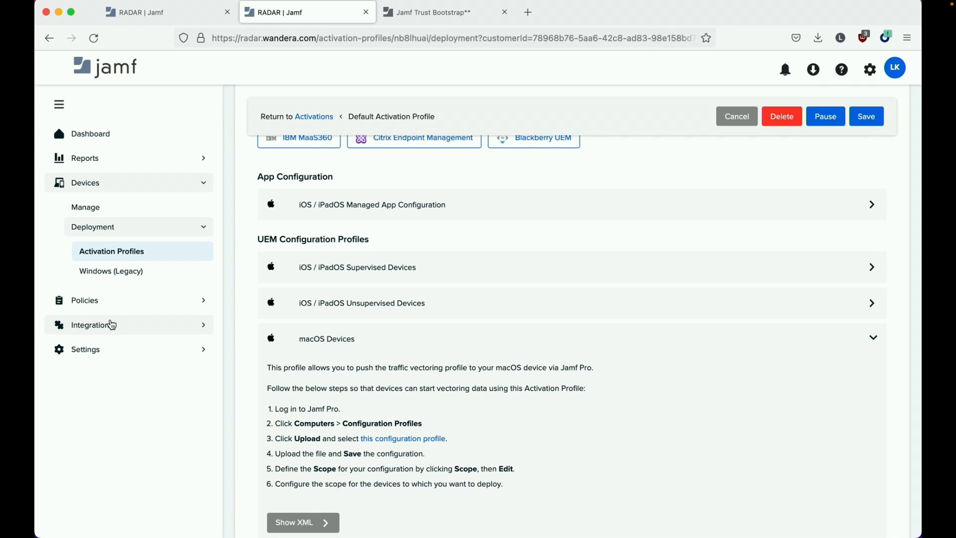
- On the UEM Connect integration page, choose Jamf Pro as the UEM vendor
left_click(112, 325)
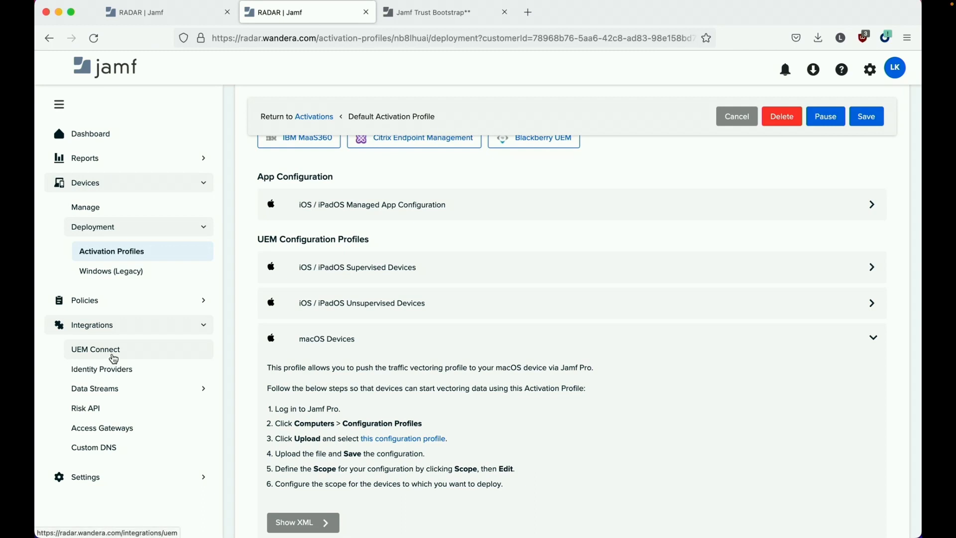
left_click(113, 358)
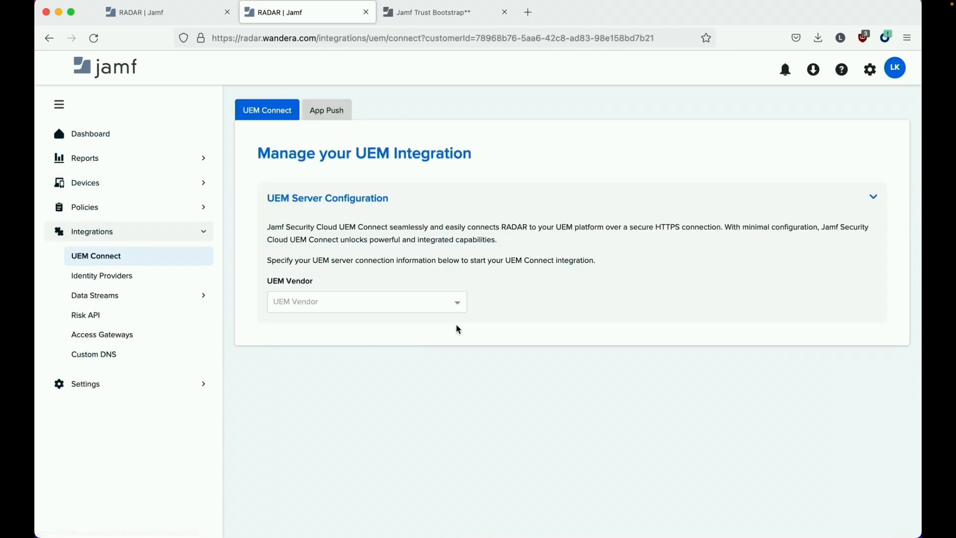
left_click(461, 302)
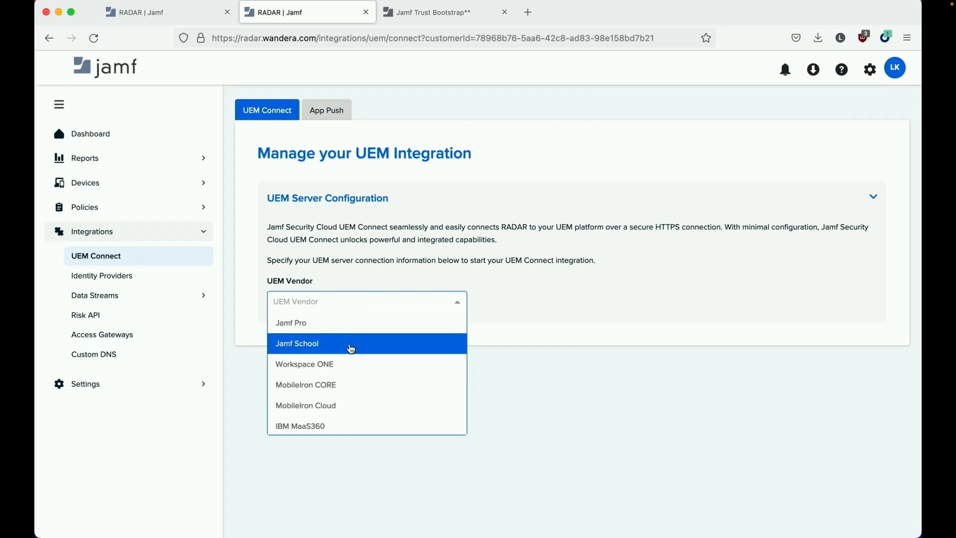
left_click(349, 337)
left_click(354, 348)
type("https://")
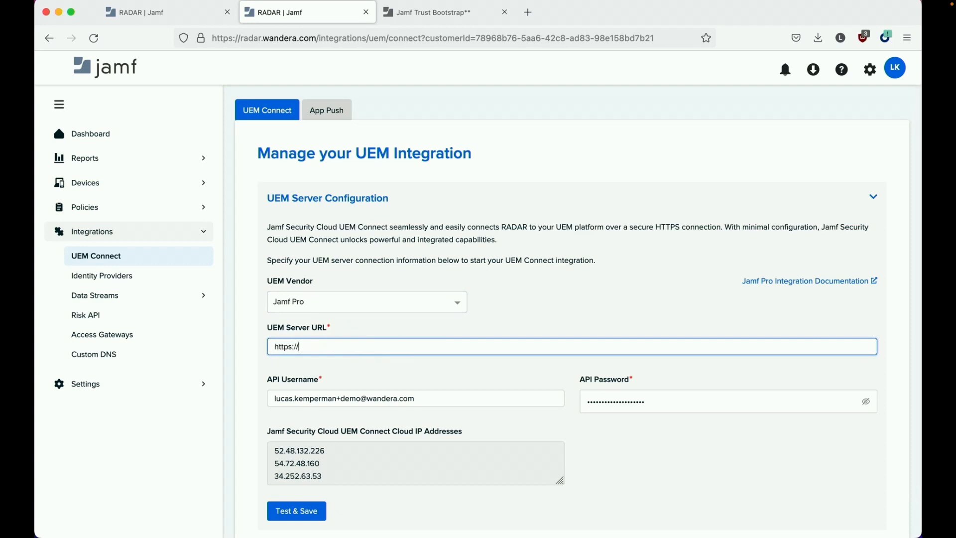
type("www.jamfcloud")
left_click_drag(301, 347, 513, 368)
type("wander")
key("super+a")
key("BackSpace")
type("https://www.")
key("BackSpace")
key("BackSpace")
key("BackSpace")
key("BackSpace")
type("wanderanfr.jamfcl")
key("super+a")
key("BackSpace")
type("https://wanderanfr.jamfcloud.com")
- Enter the Jamf Pro API username and password, then test and save the connection
key("Tab")
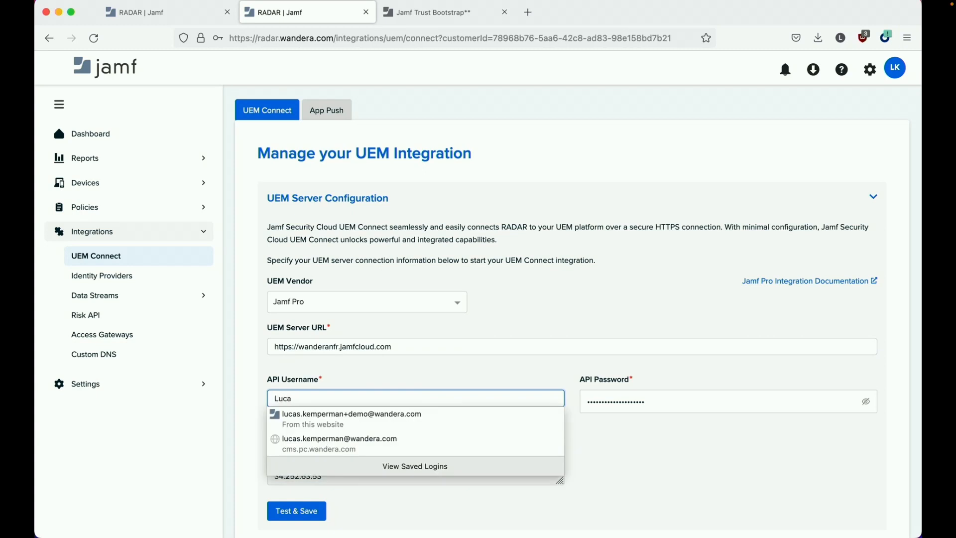
key("Tab")
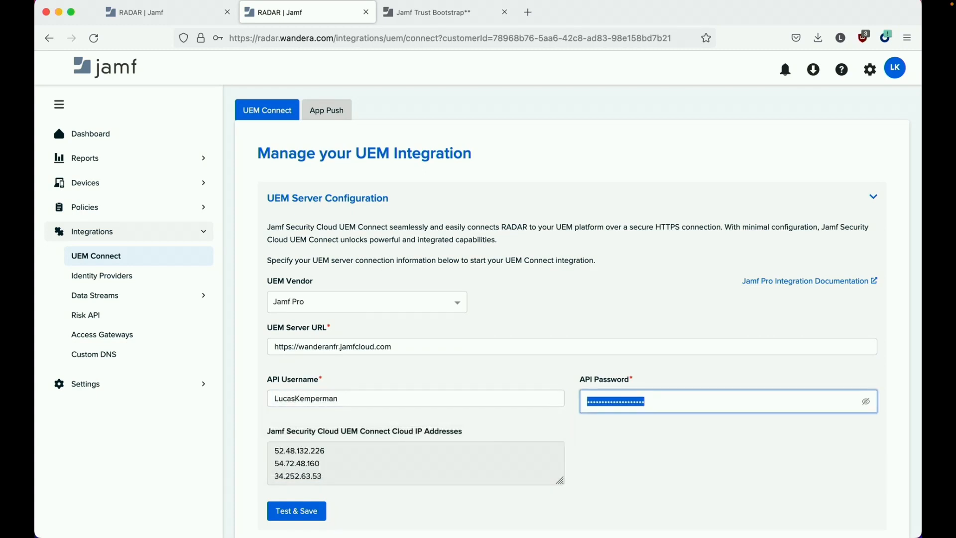
type("••••••••••••••••")
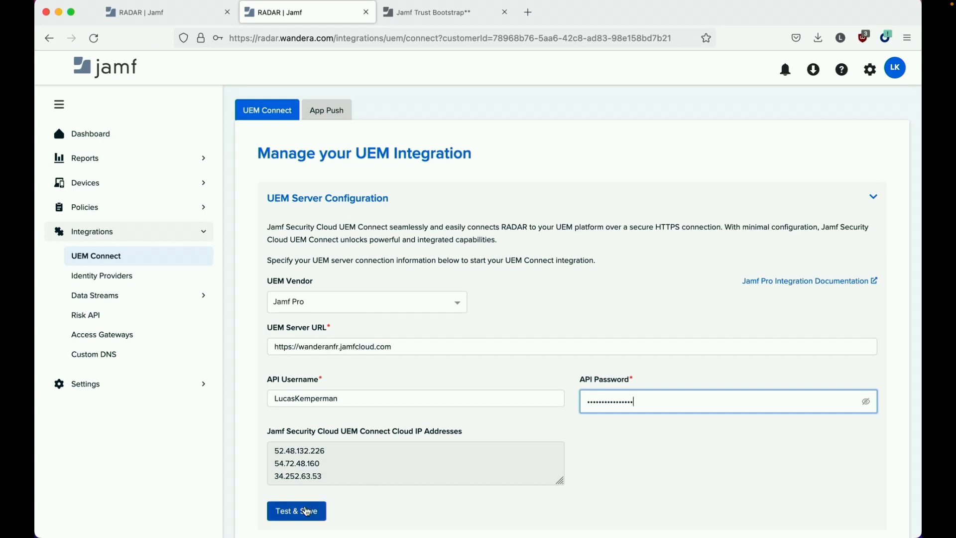
left_click(307, 512)
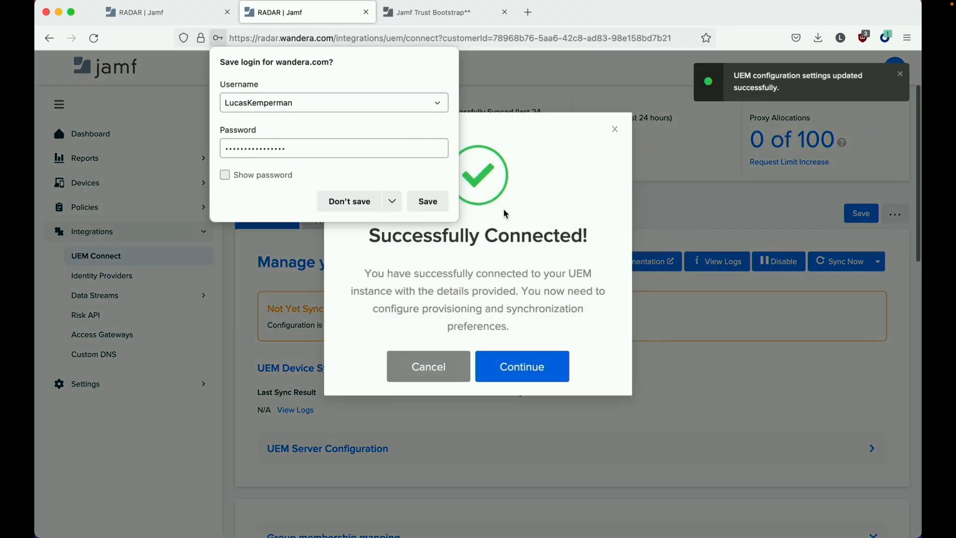
left_click(347, 205)
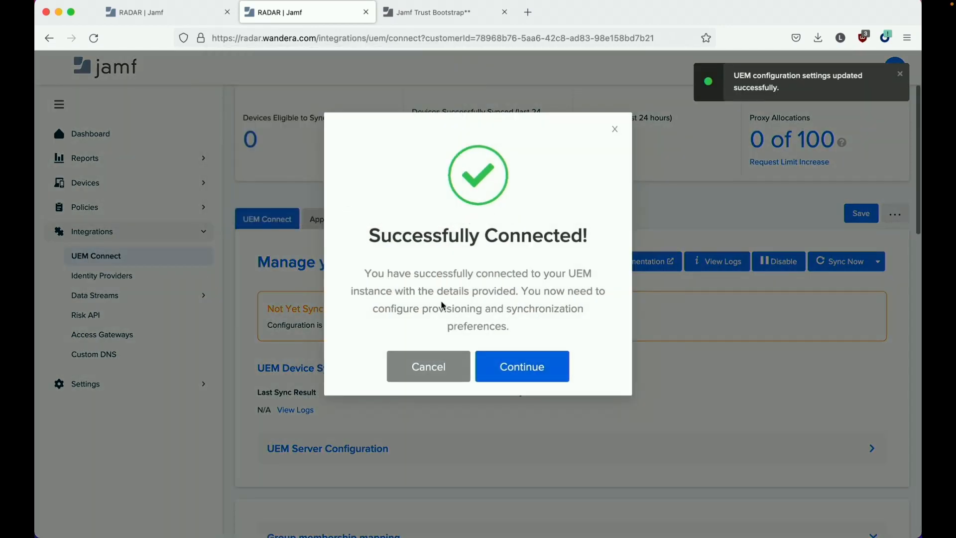
left_click(530, 374)
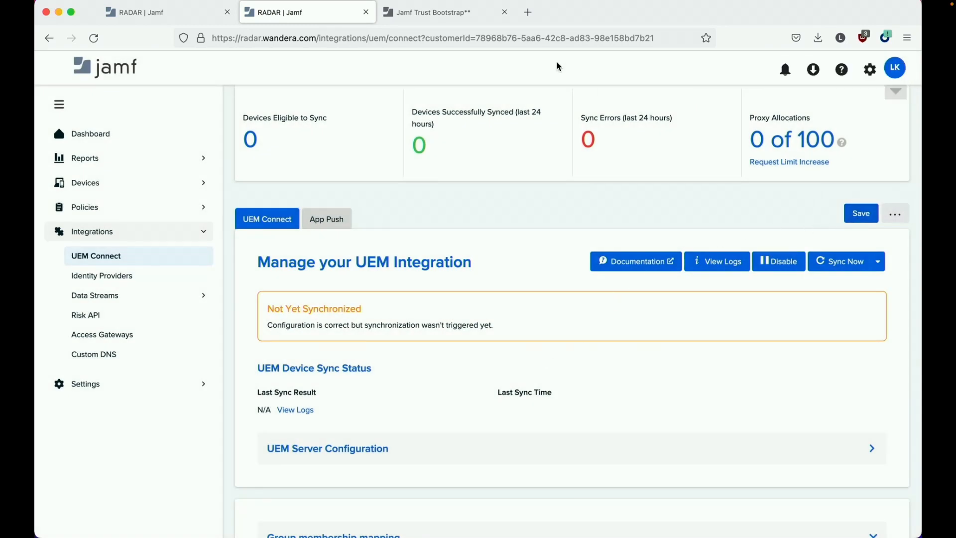
- Save the UEM Connect settings, then submit the Jamf Pro username and password in the Jamf Pro tab
left_click(848, 213)
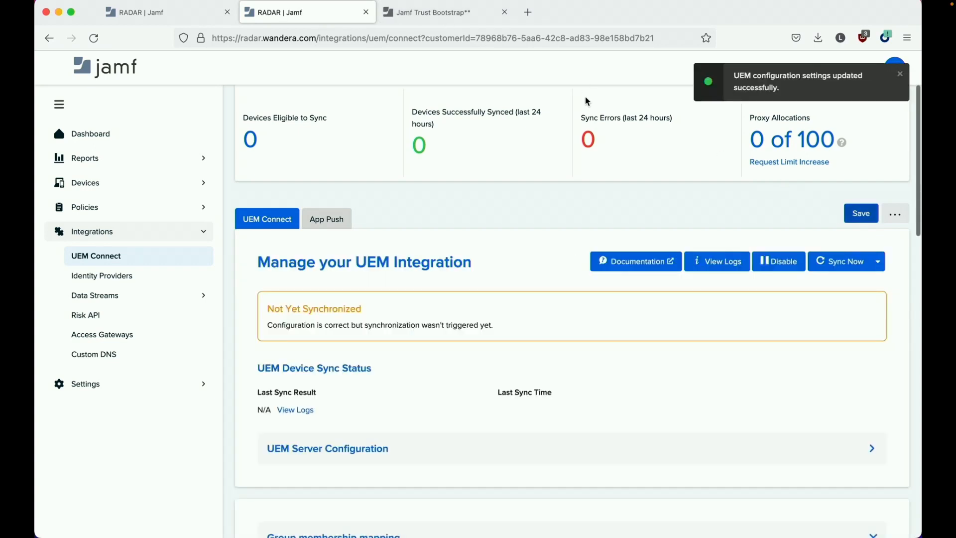
left_click(496, 14)
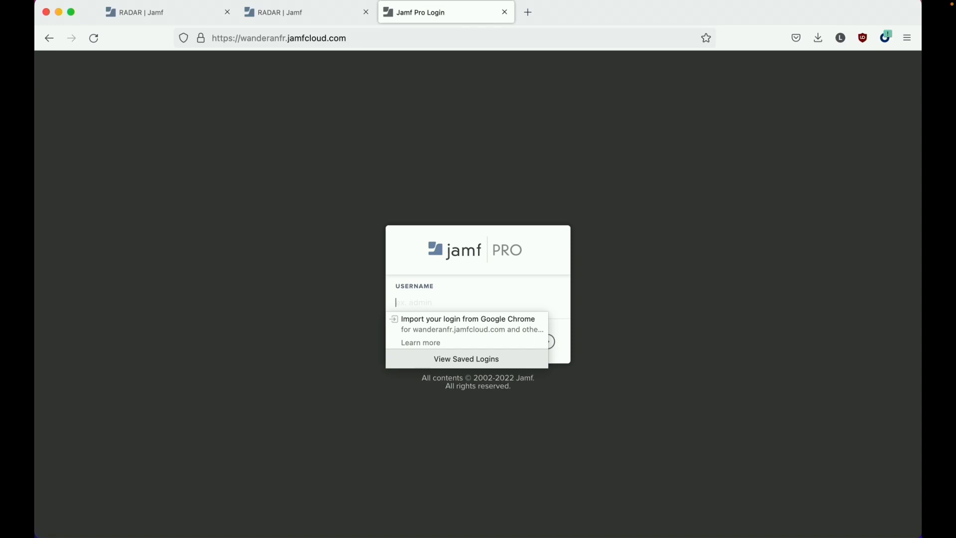
key("Tab")
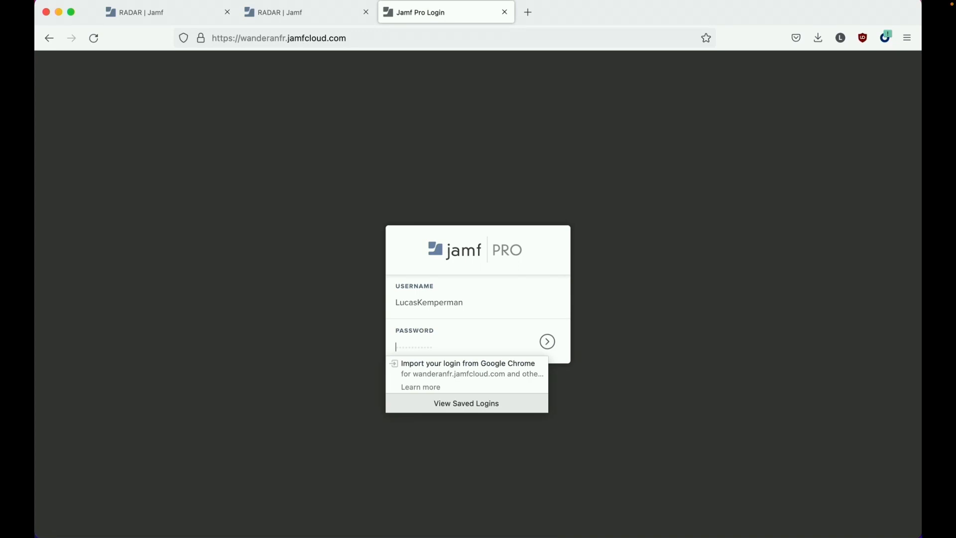
type("••••••••")
key("super+a")
type("•••••••")
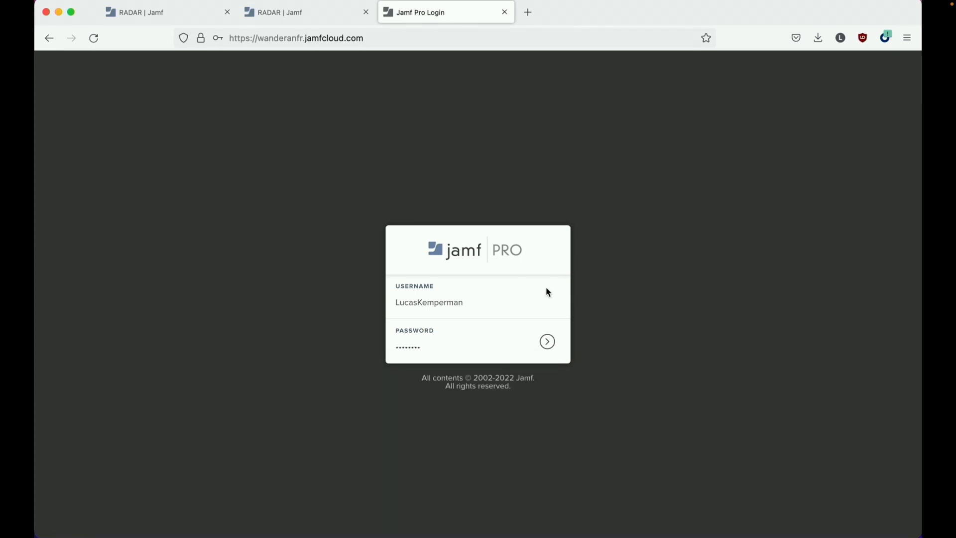
left_click(547, 342)
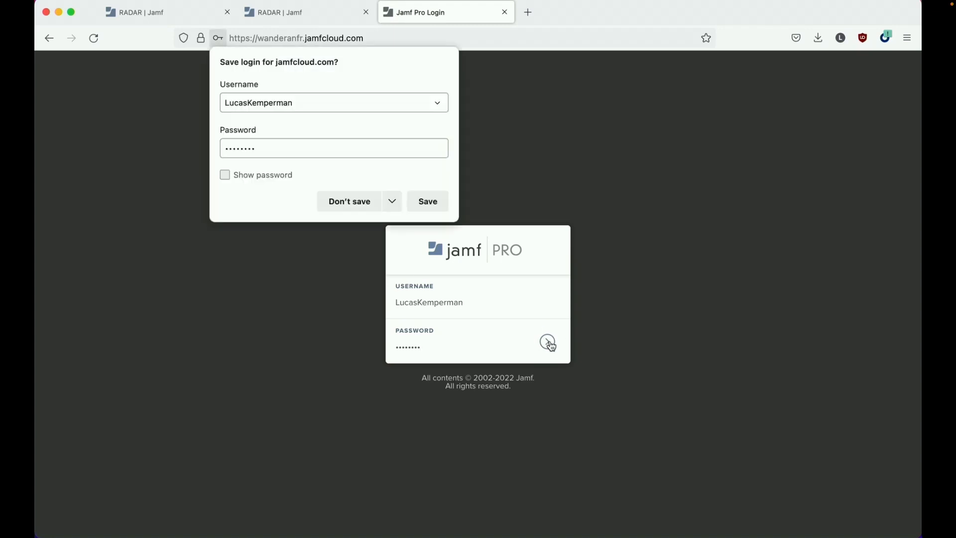
- Re-enter the Jamf Pro password and log in, declining browser password saving
left_click(364, 202)
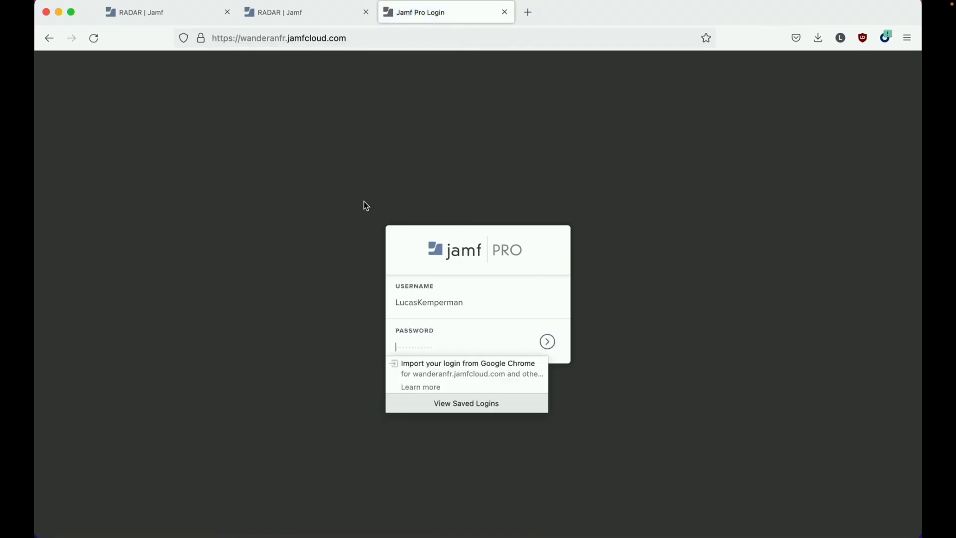
type("••••••••••••••••")
left_click(547, 342)
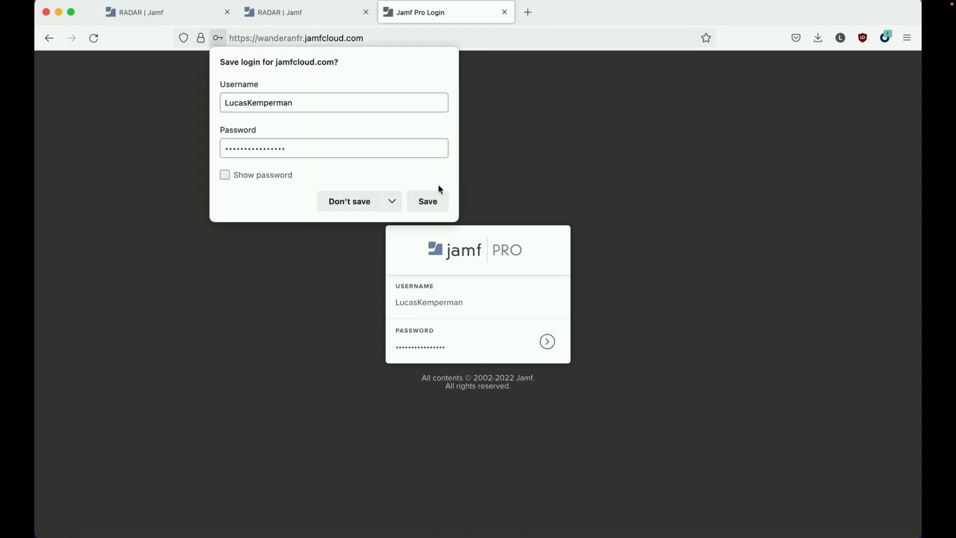
left_click(369, 201)
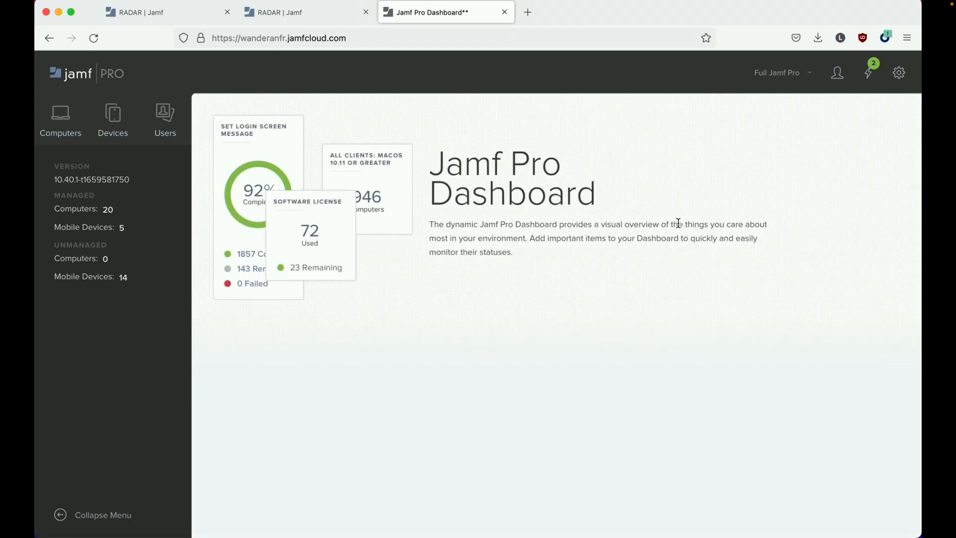
- Upload the downloaded Jamf_Trust .mobileconfig from Downloads as a new computer configuration profile
left_click(61, 131)
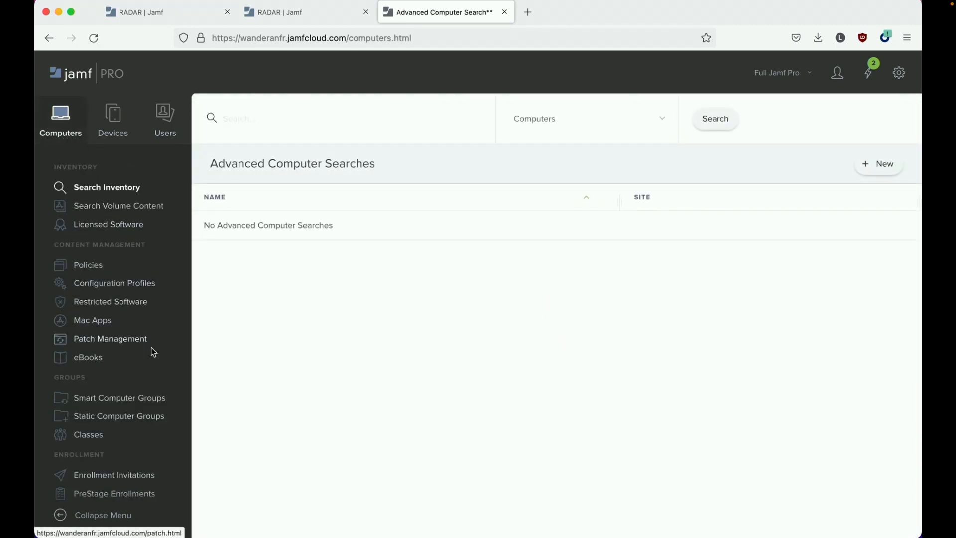
scroll(133, 377, "down", 2)
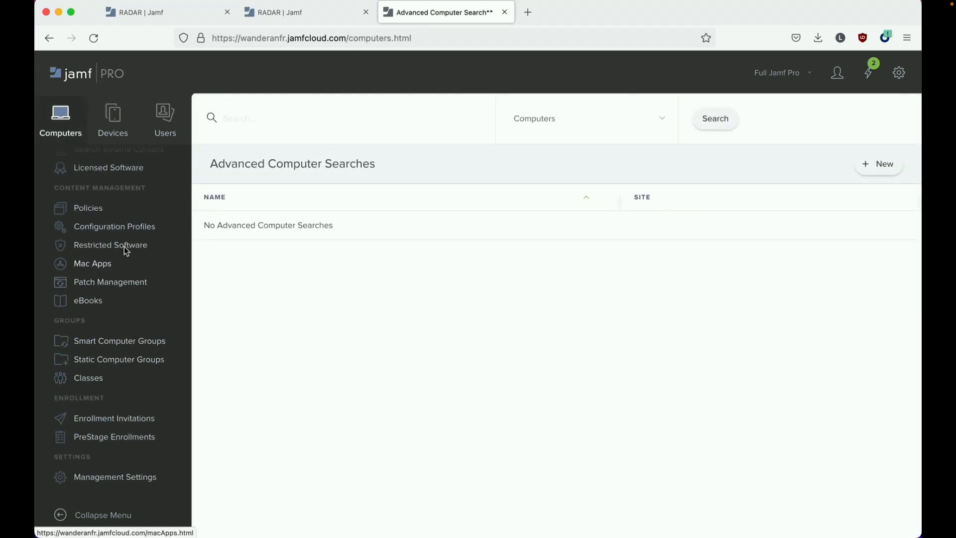
left_click(124, 228)
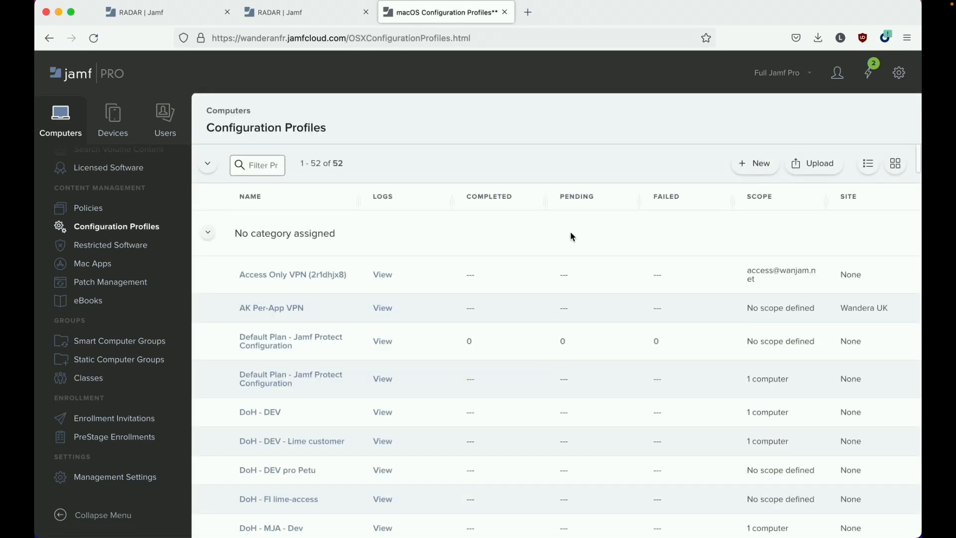
left_click(829, 164)
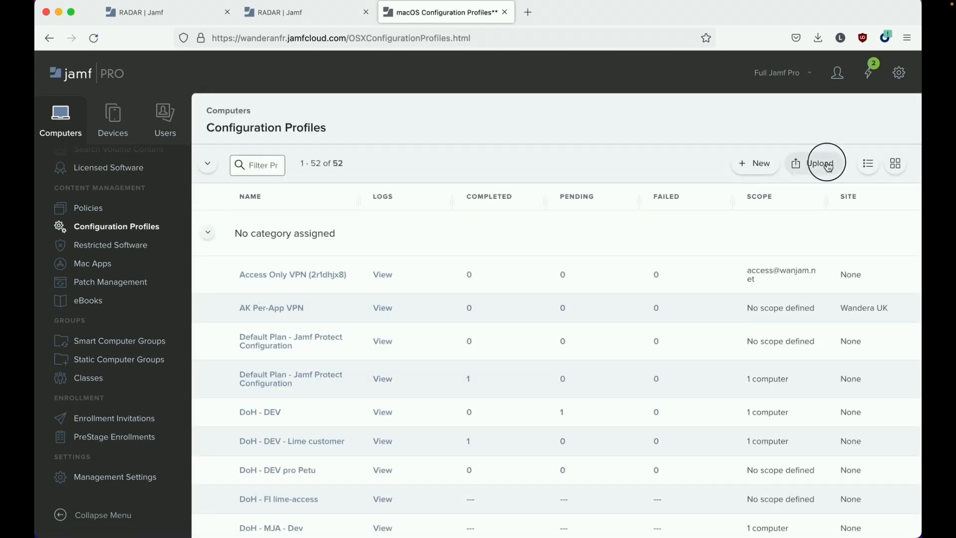
left_click(375, 295)
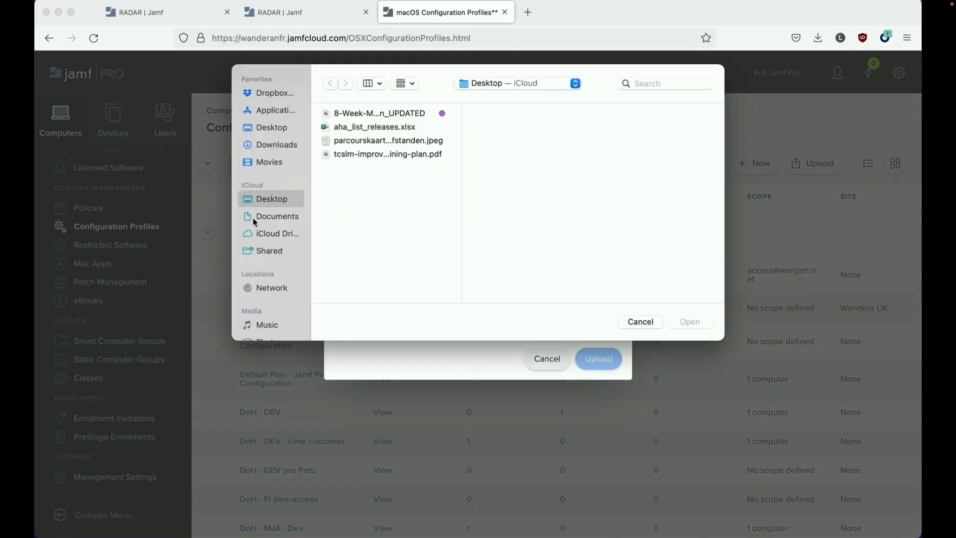
left_click(274, 144)
double_click(384, 114)
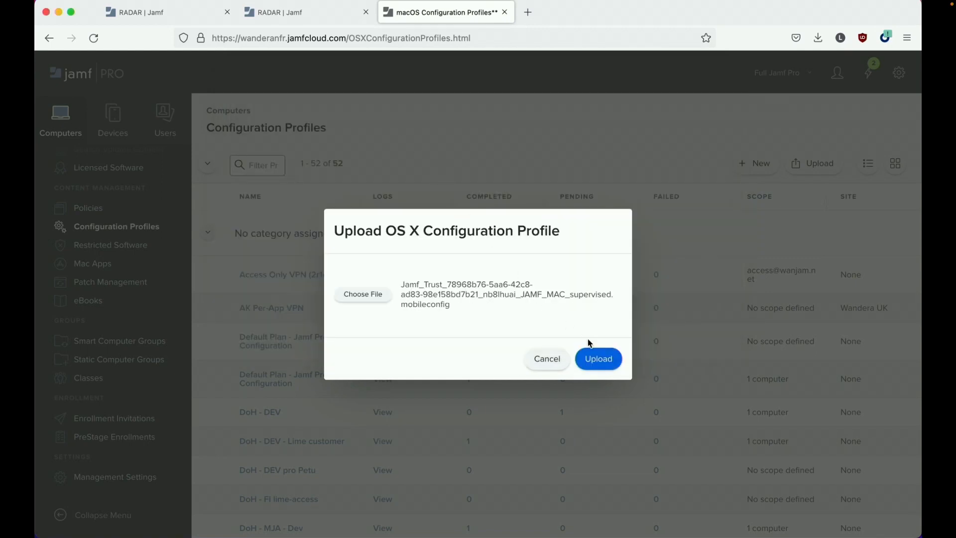
left_click(606, 365)
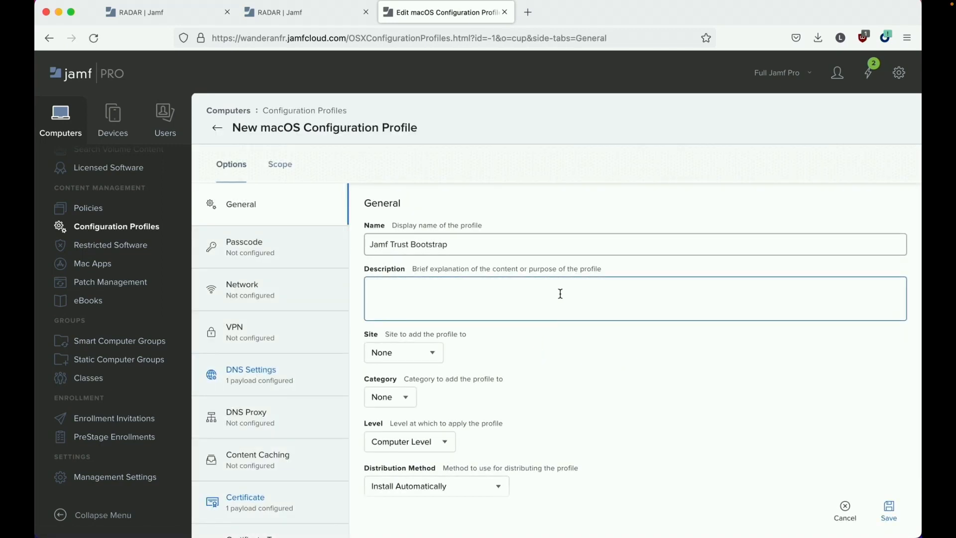
- In the profile's Scope tab, keep Specific Computers as the target type
left_click(539, 250)
scroll(538, 250, "down", 3)
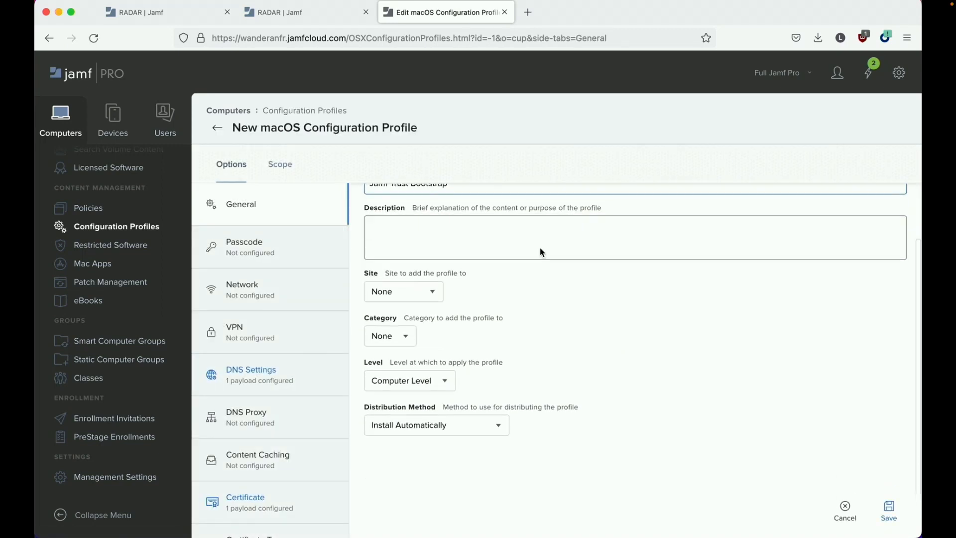
left_click(280, 170)
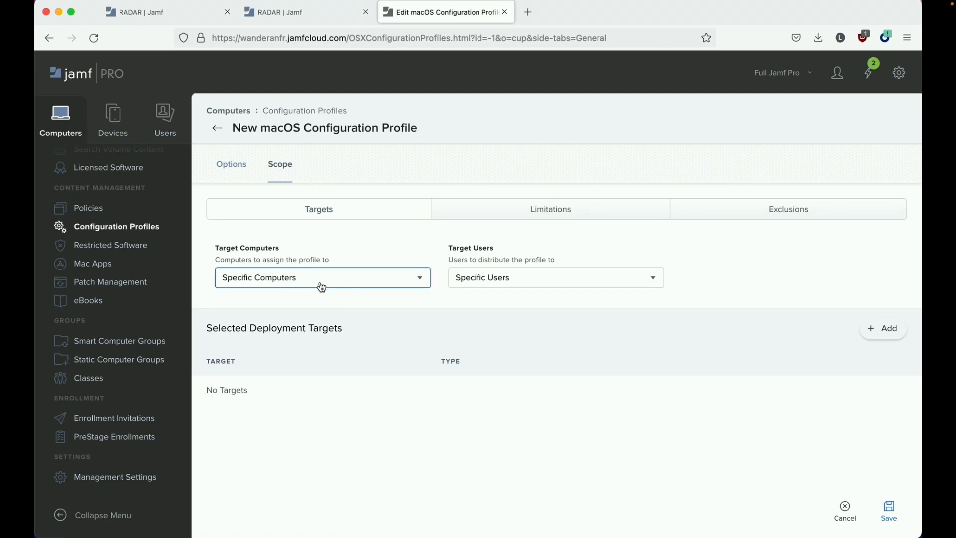
left_click(342, 281)
left_click(349, 305)
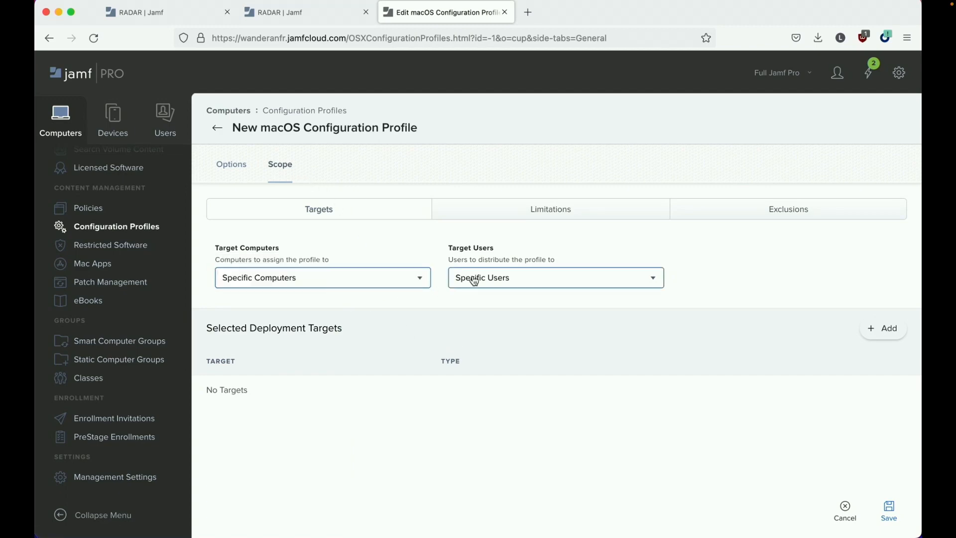
- Add the MacBook Air, found by filtering computer names, as the target and save the profile
left_click(888, 328)
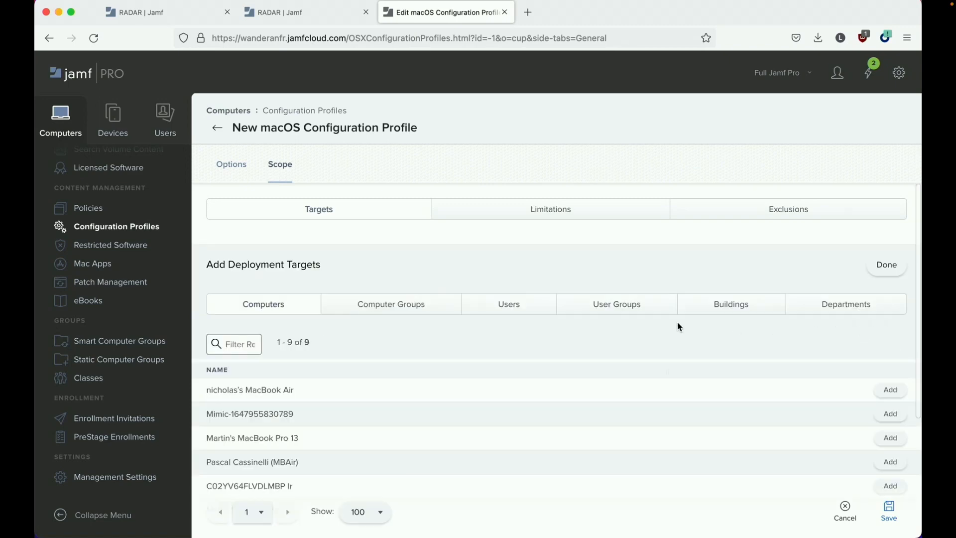
left_click(249, 344)
type("Lu")
left_click(247, 390)
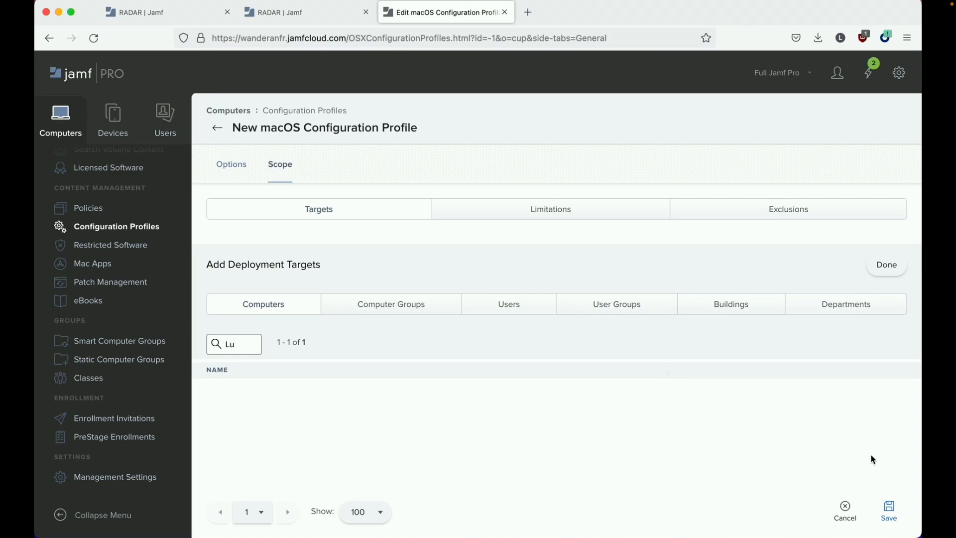
left_click(889, 508)
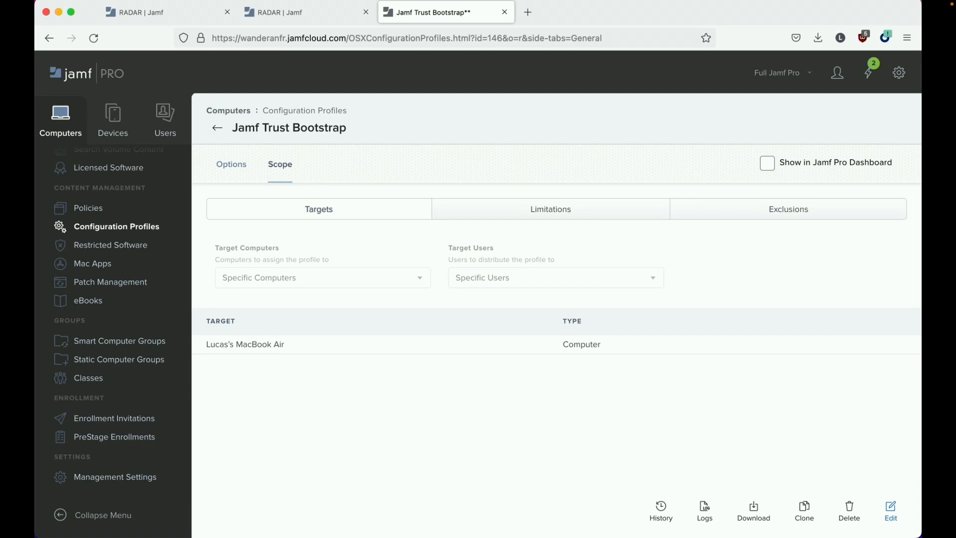
left_click(35, 12)
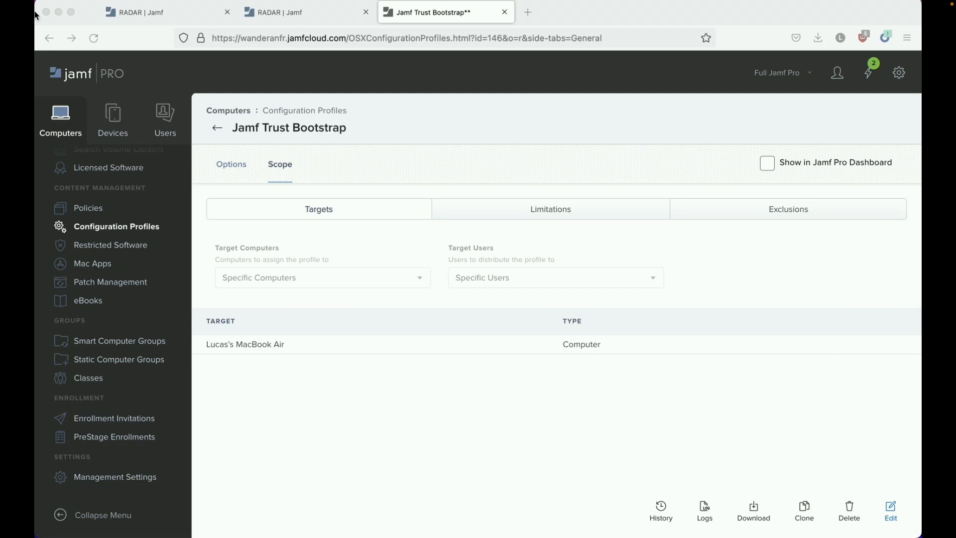
key("super+Tab")
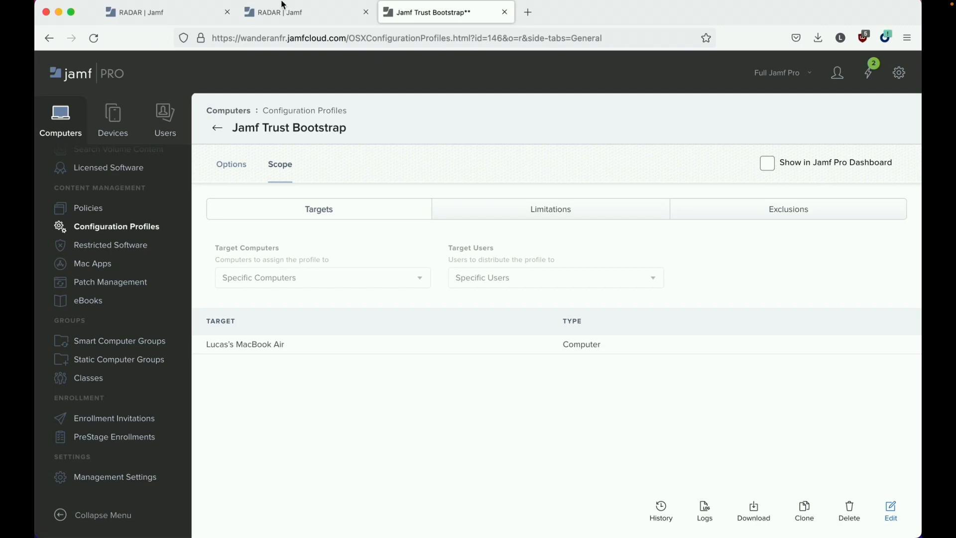
- Reload RADAR's UEM Connect page, then view the synced MacBook Air under Devices > Manage > Default Group
left_click(297, 14)
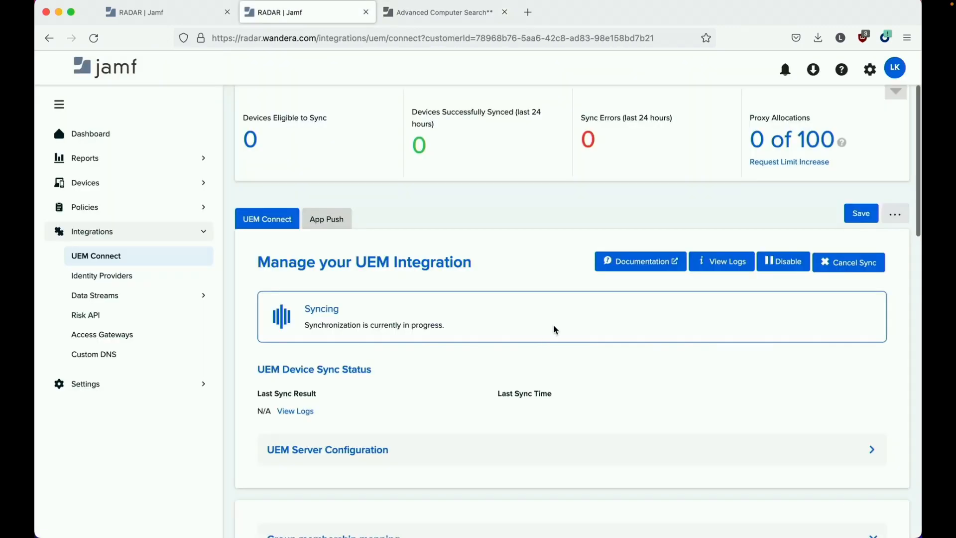
key("super+r")
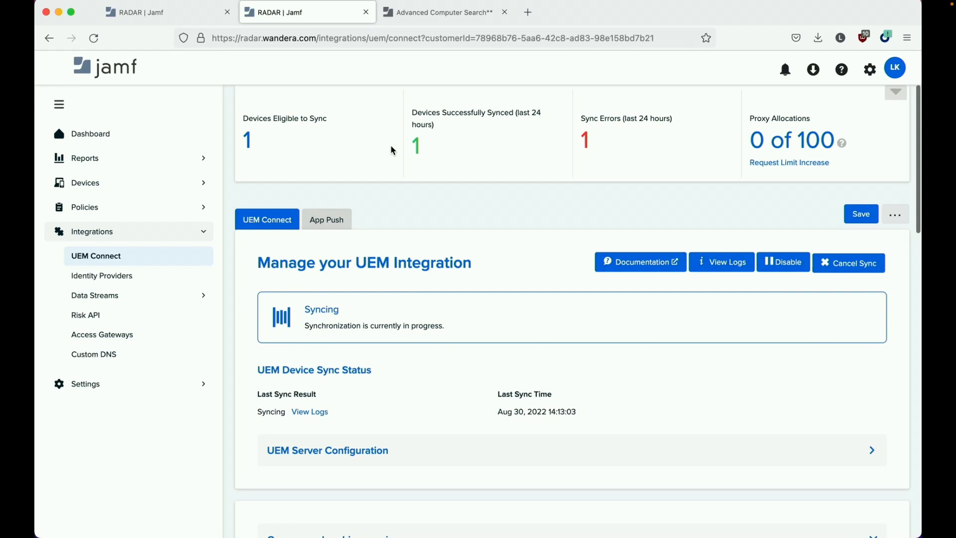
left_click(144, 182)
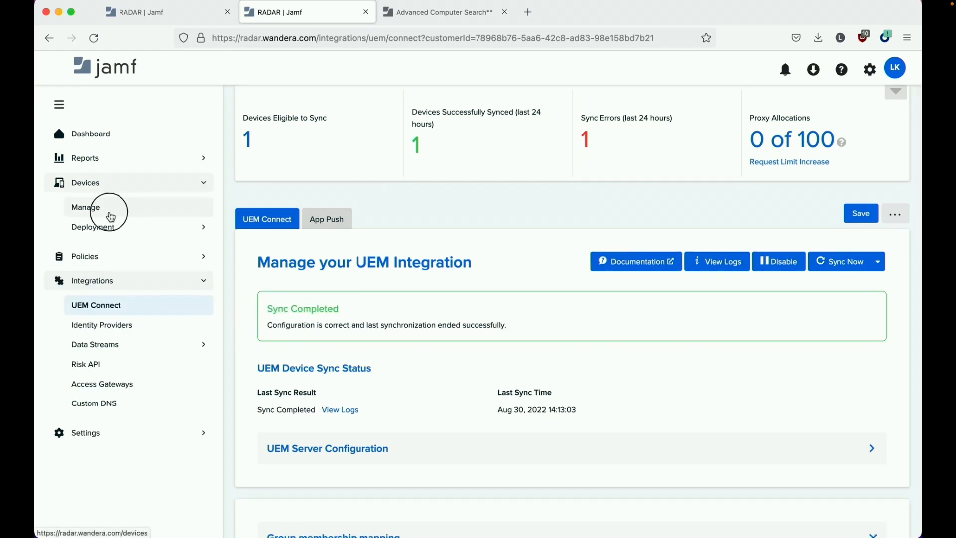
left_click(110, 216)
left_click(421, 231)
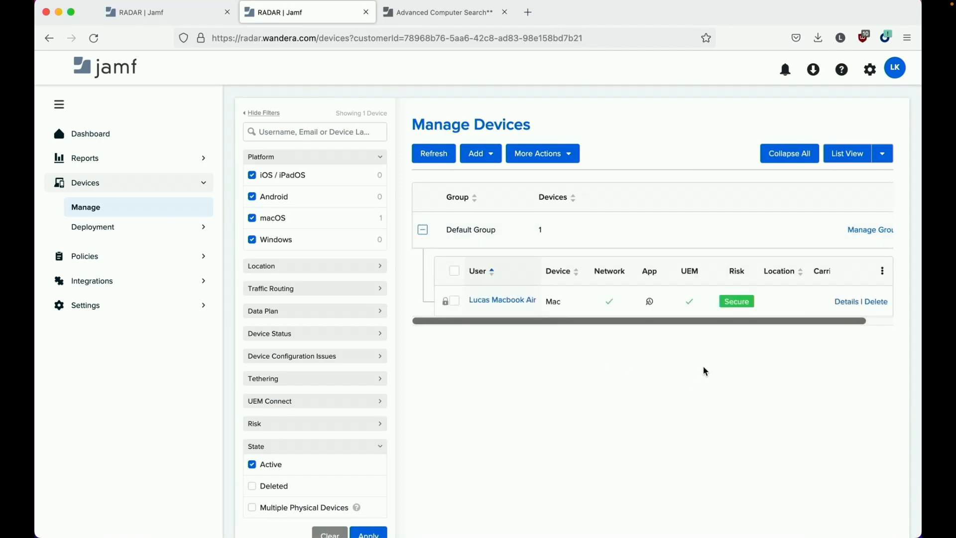
scroll(706, 371, "down", 1)
mouse_move(627, 305)
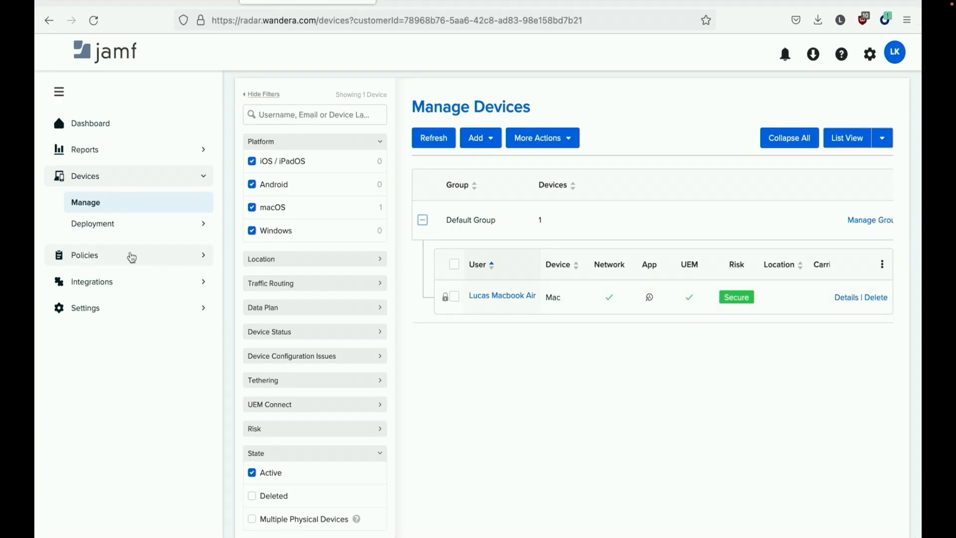
- Open the Block Policy under Policies > Internet
left_click(131, 256)
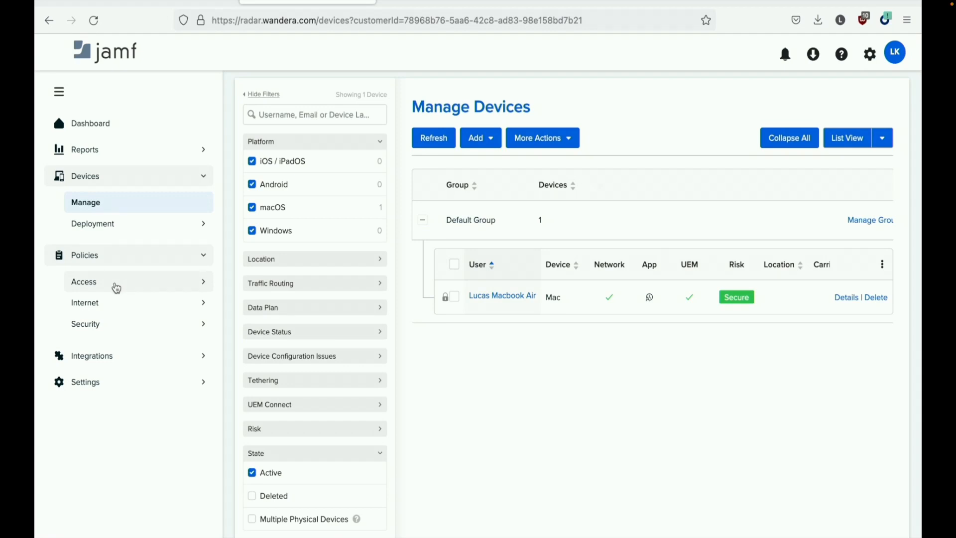
left_click(102, 303)
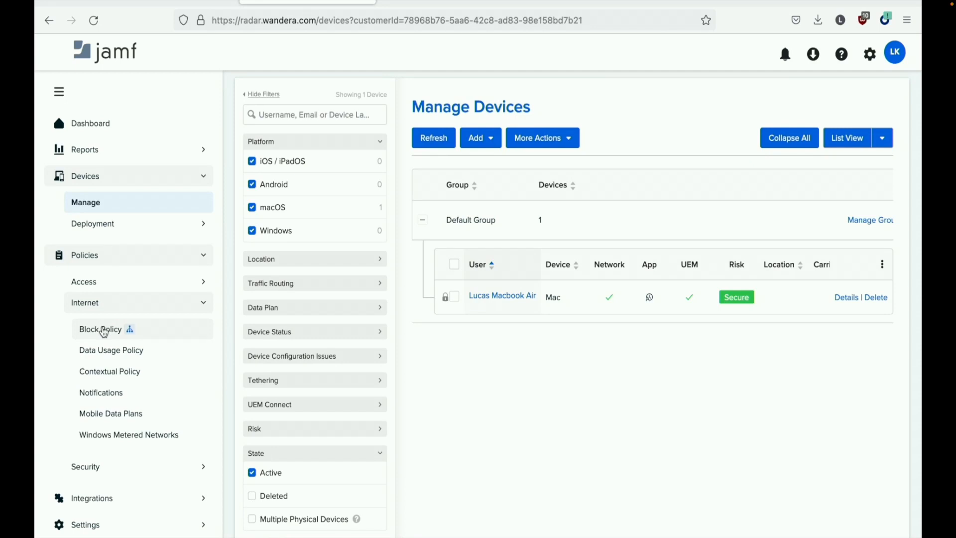
left_click(104, 331)
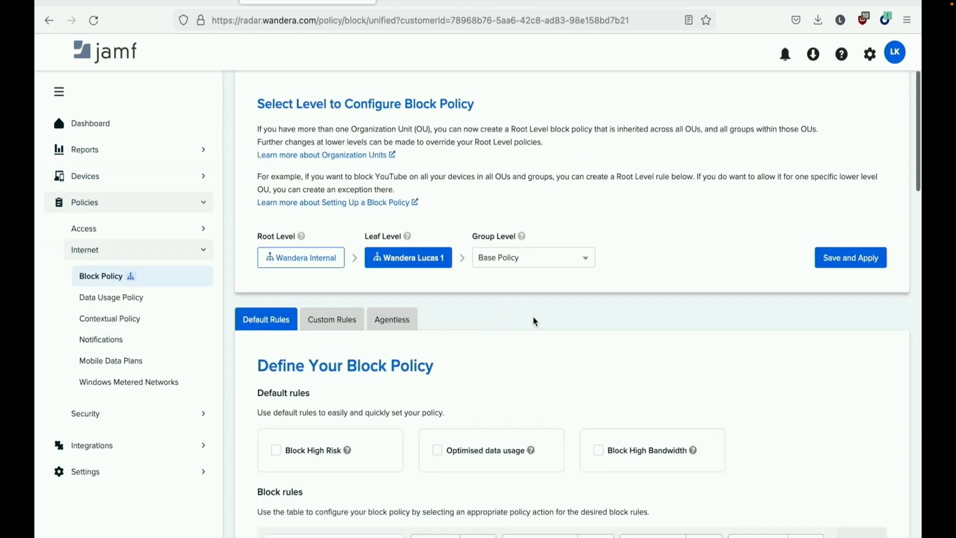
scroll(541, 333, "down", 3)
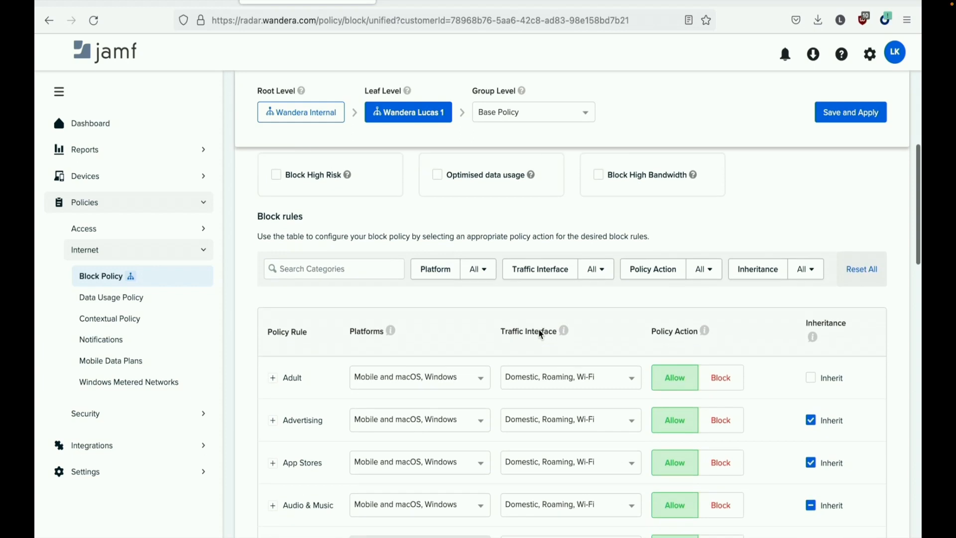
scroll(542, 335, "down", 1)
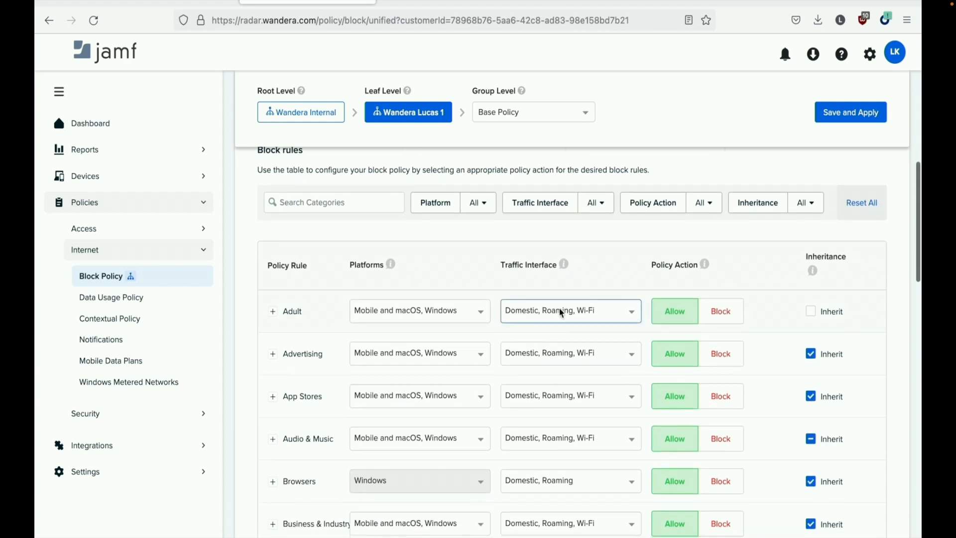
- Set the Adult, Gambling and Illegal categories to Block and save and apply the policy
left_click(720, 311)
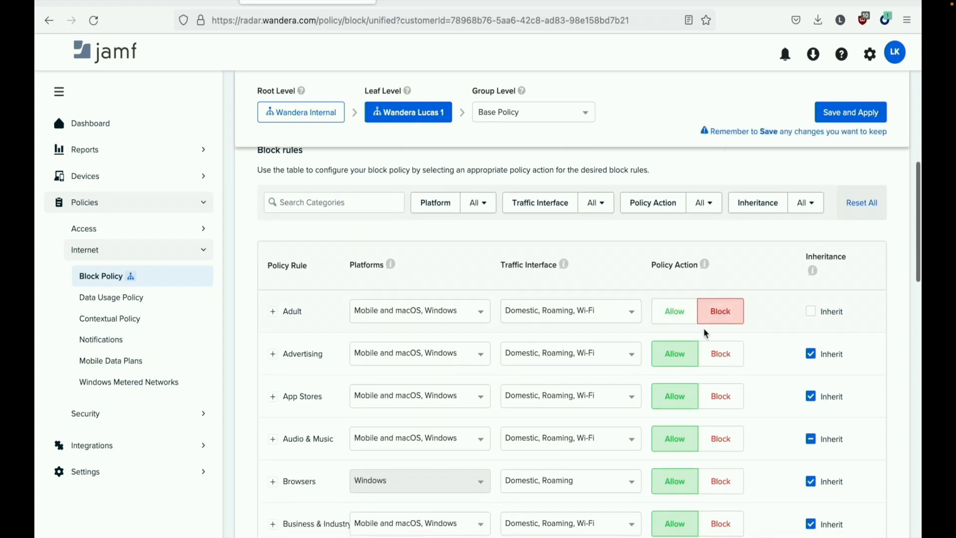
scroll(678, 383, "down", 5)
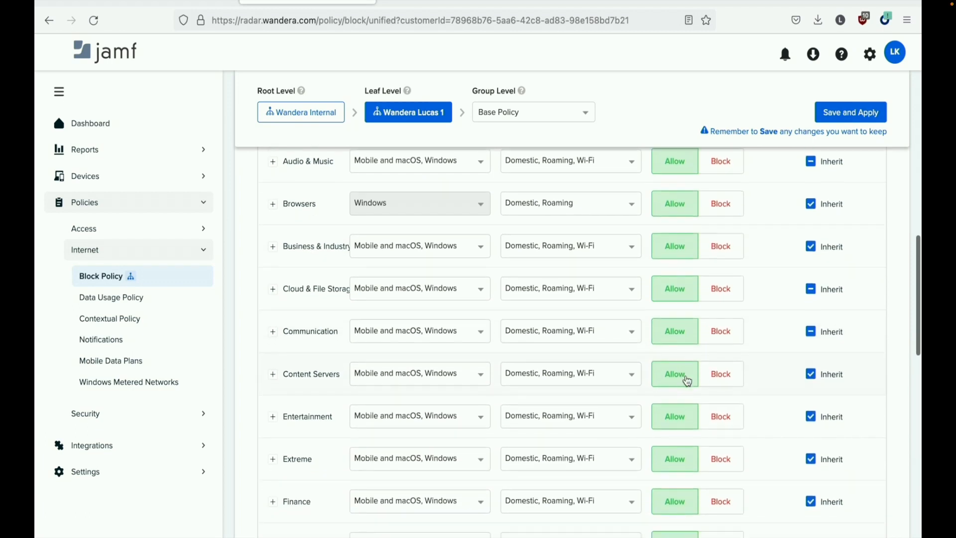
scroll(687, 381, "down", 3)
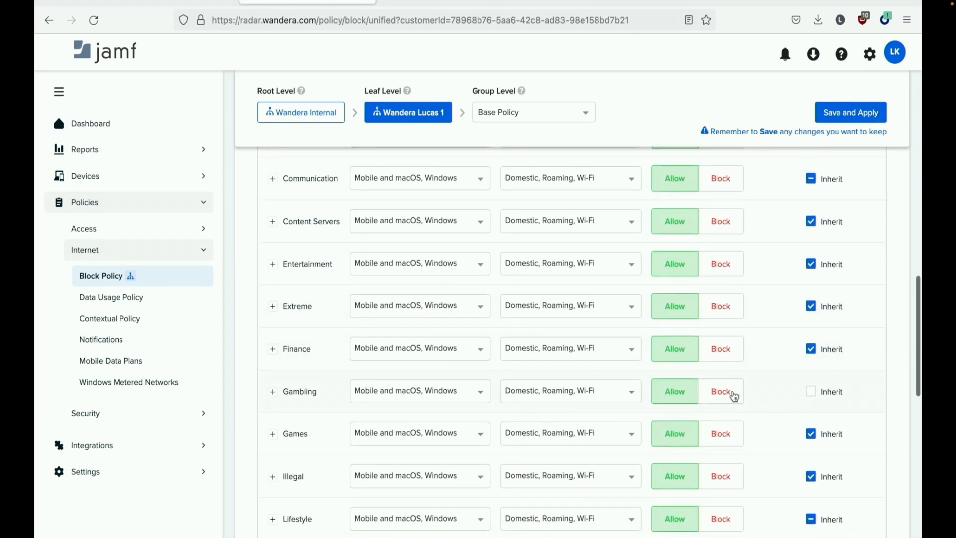
left_click(734, 396)
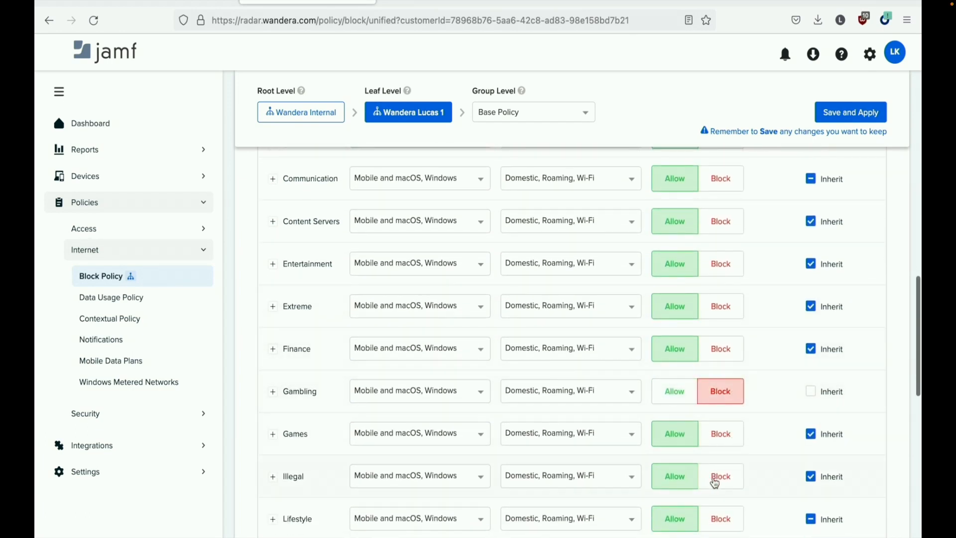
left_click(715, 482)
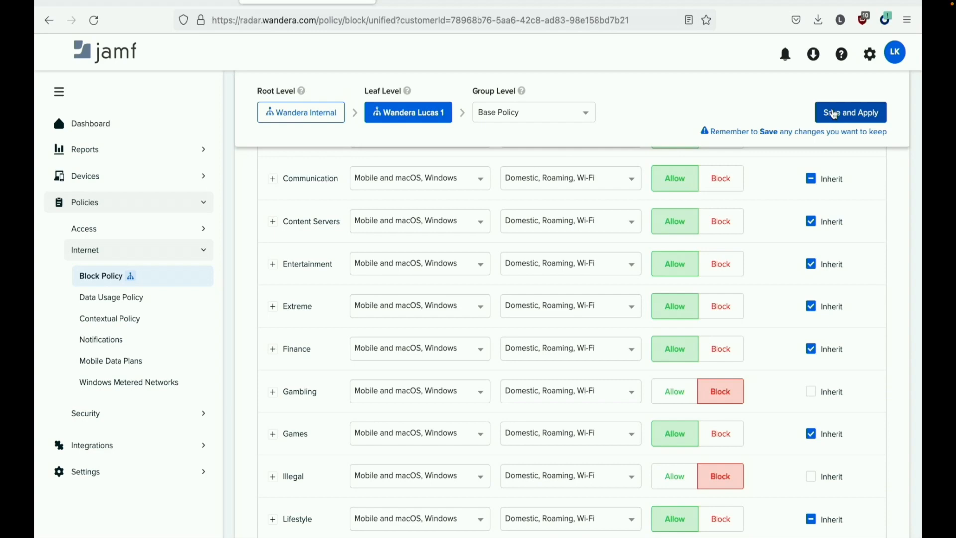
left_click(834, 114)
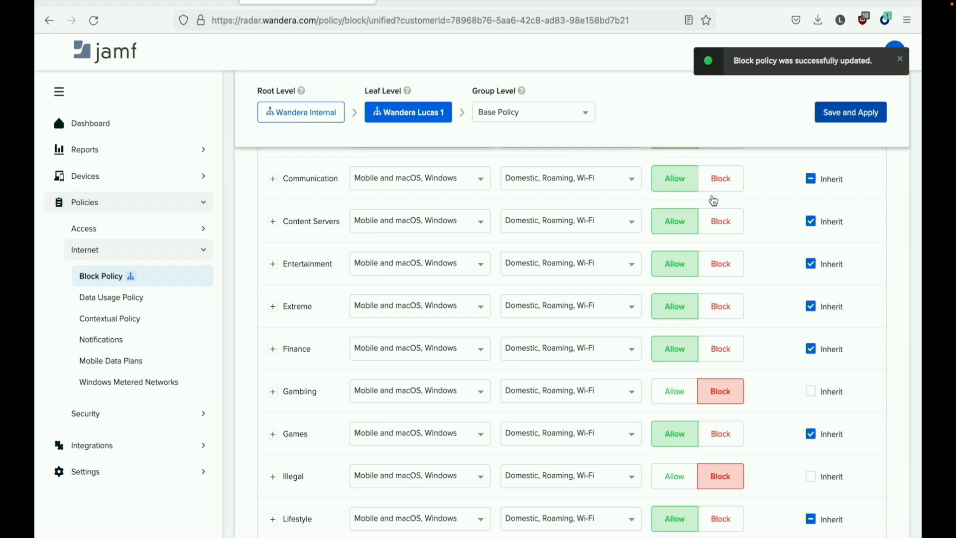
scroll(594, 297, "up", 10)
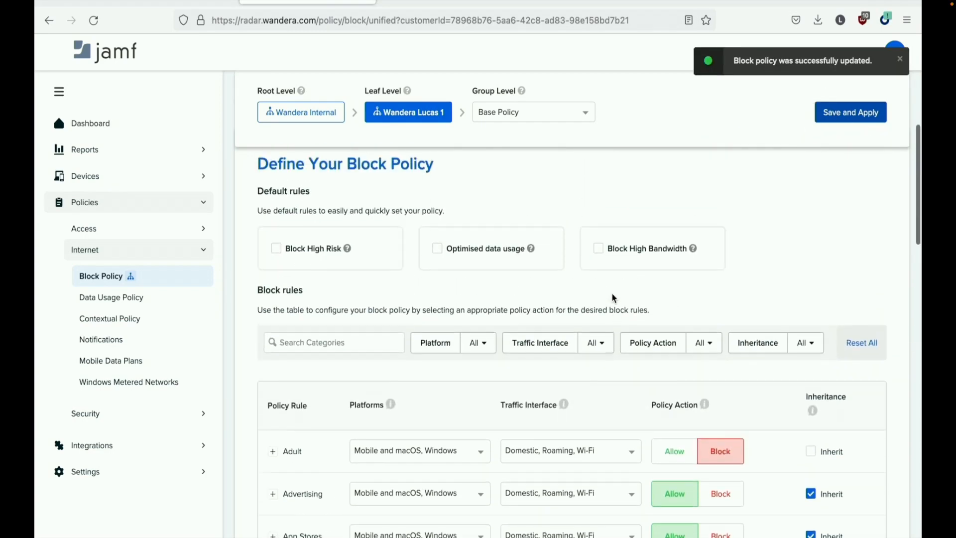
scroll(449, 276, "up", 1)
- Add wikipedia.org as a blocked custom domain rule, then save and apply the block policy
left_click(332, 319)
scroll(563, 348, "down", 4)
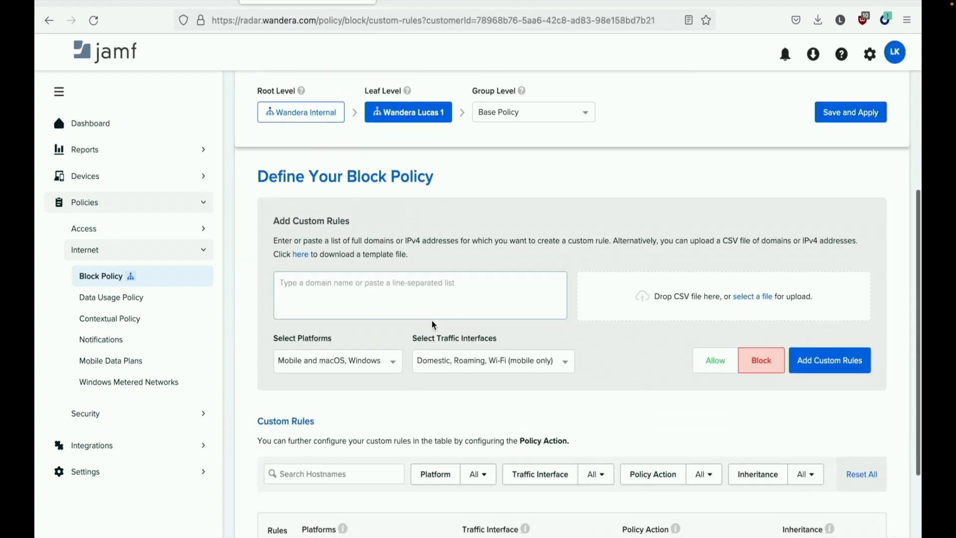
left_click(383, 296)
type("w")
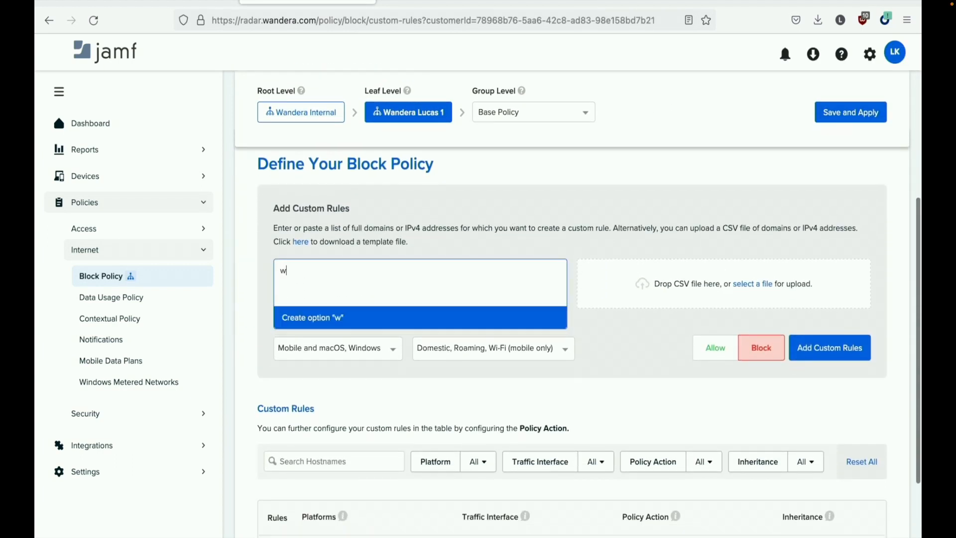
type("ikipedia.org")
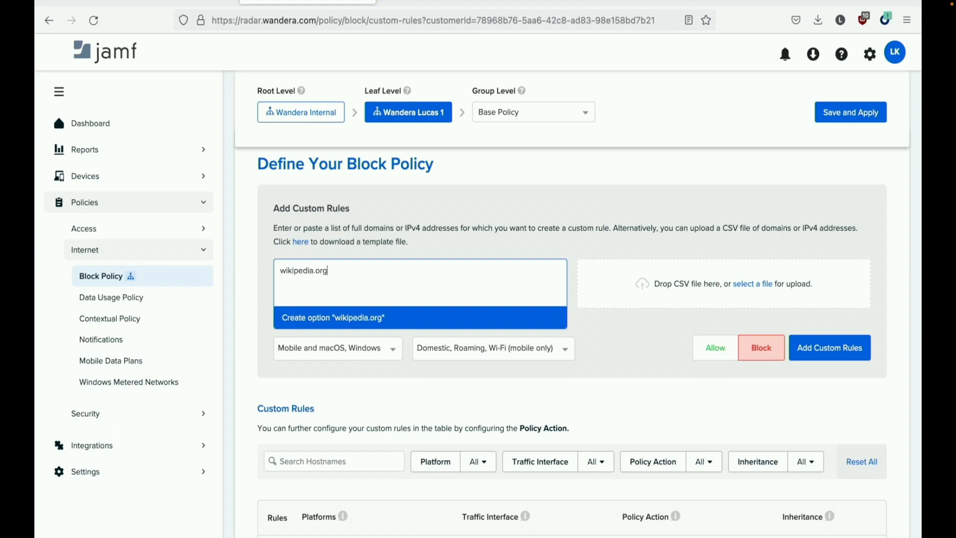
key("Return")
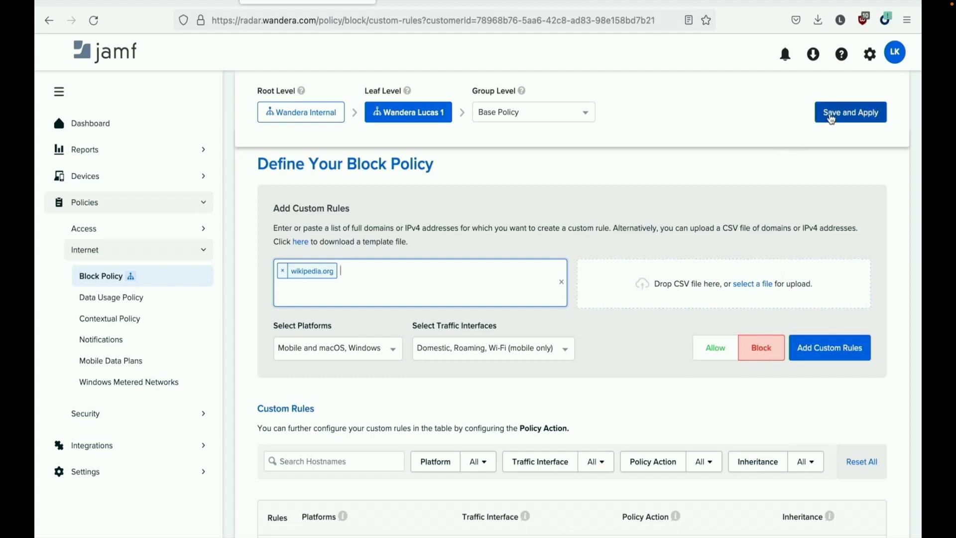
left_click(832, 119)
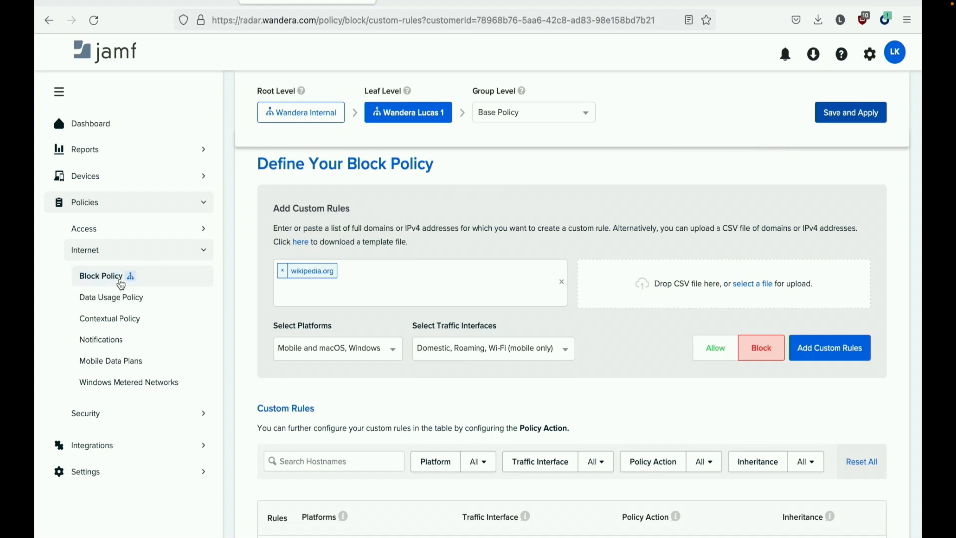
- Open the Security > Threat Response policy filtered to Laptop threats
left_click(98, 415)
left_click(126, 449)
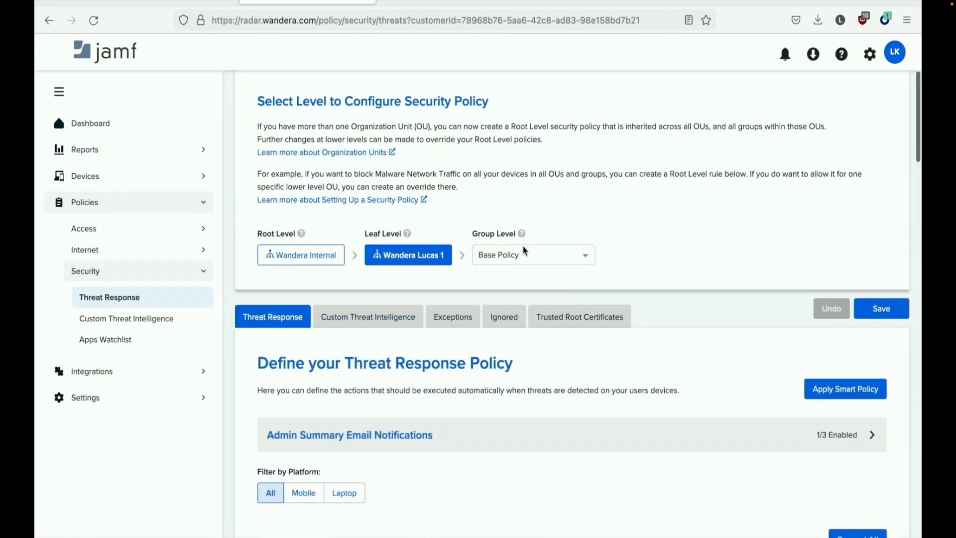
scroll(526, 252, "down", 3)
scroll(393, 352, "down", 3)
left_click(345, 255)
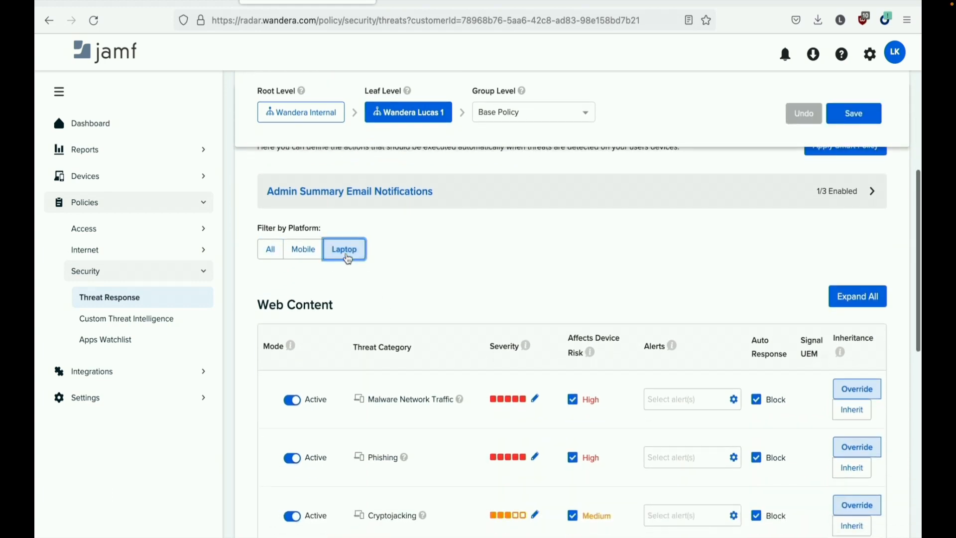
scroll(516, 302, "down", 2)
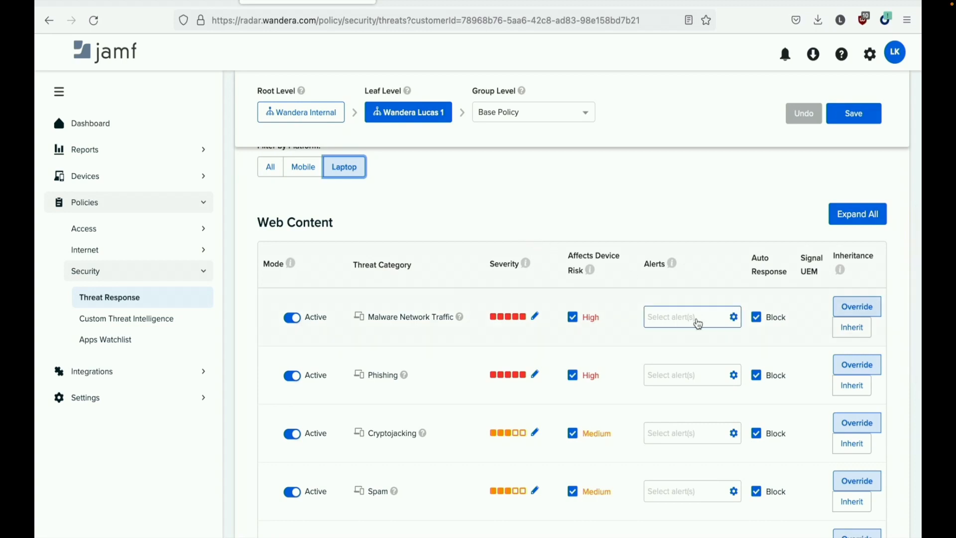
- Enable User and Admin alerts for Malware Network Traffic and save the threat response policy
left_click(699, 324)
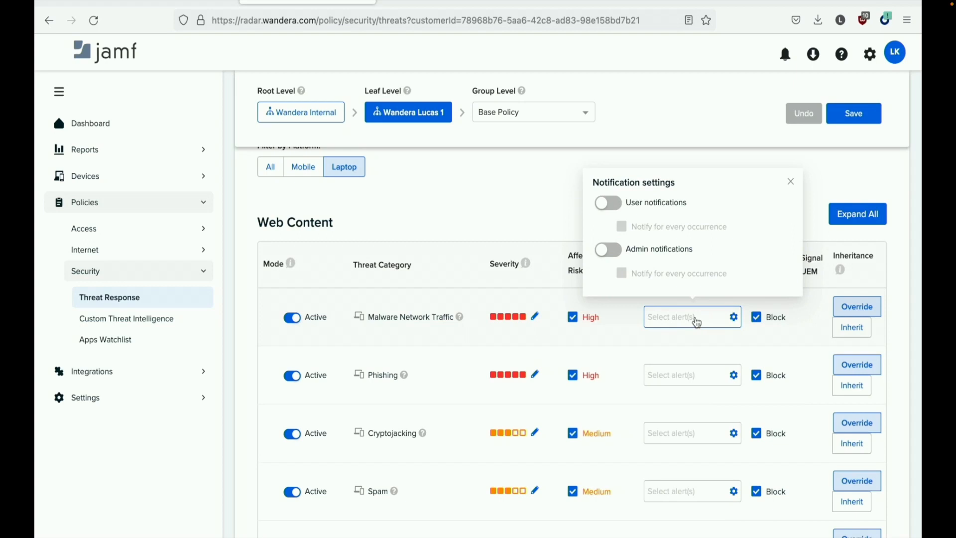
left_click(618, 209)
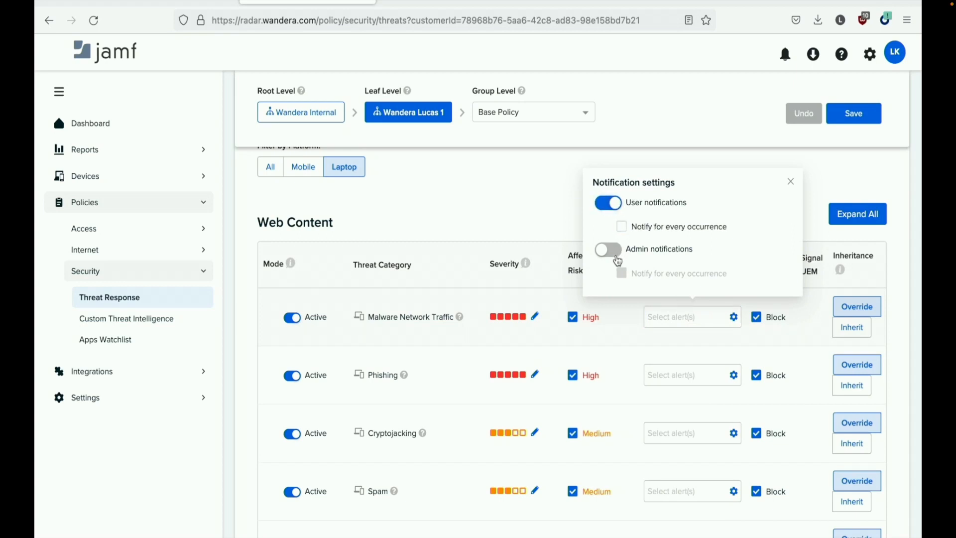
left_click(600, 253)
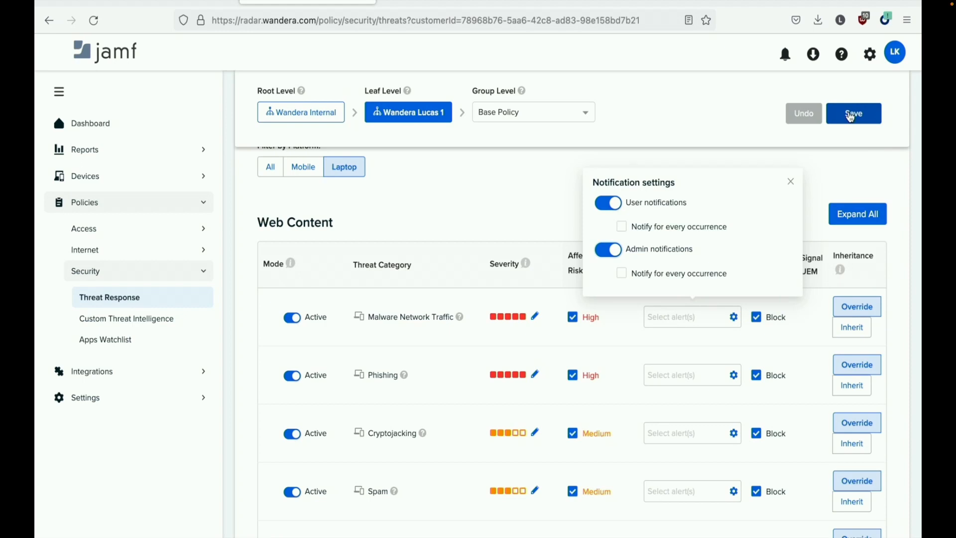
left_click(851, 118)
left_click(772, 133)
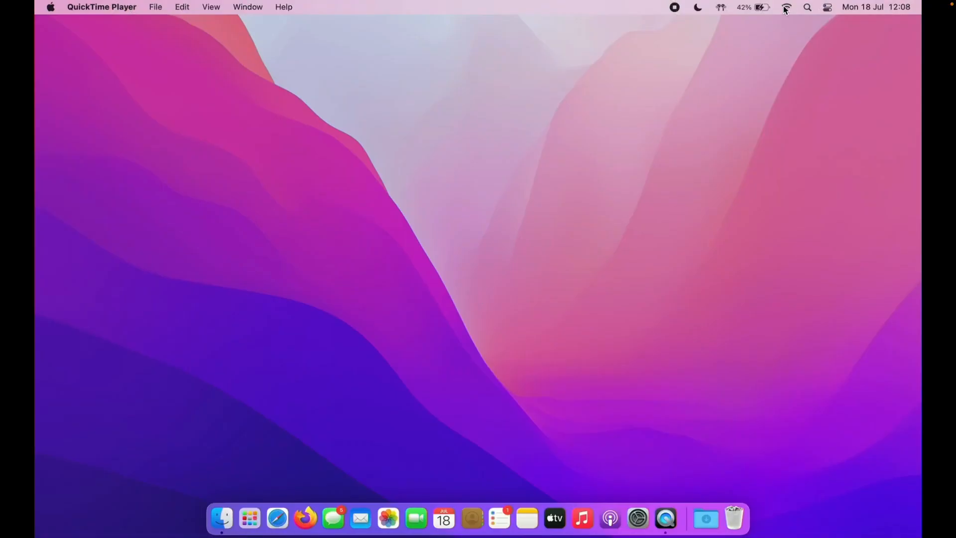
left_click(785, 8)
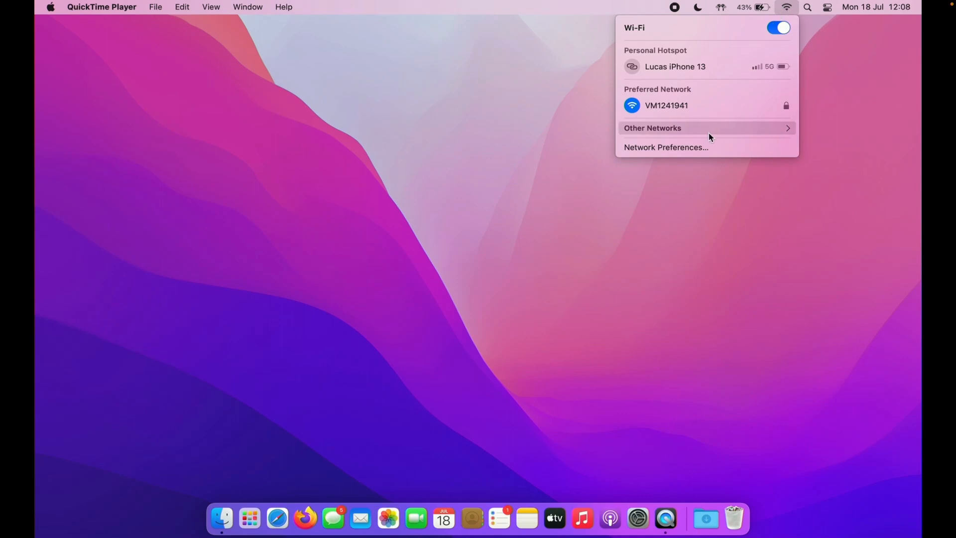
left_click(708, 147)
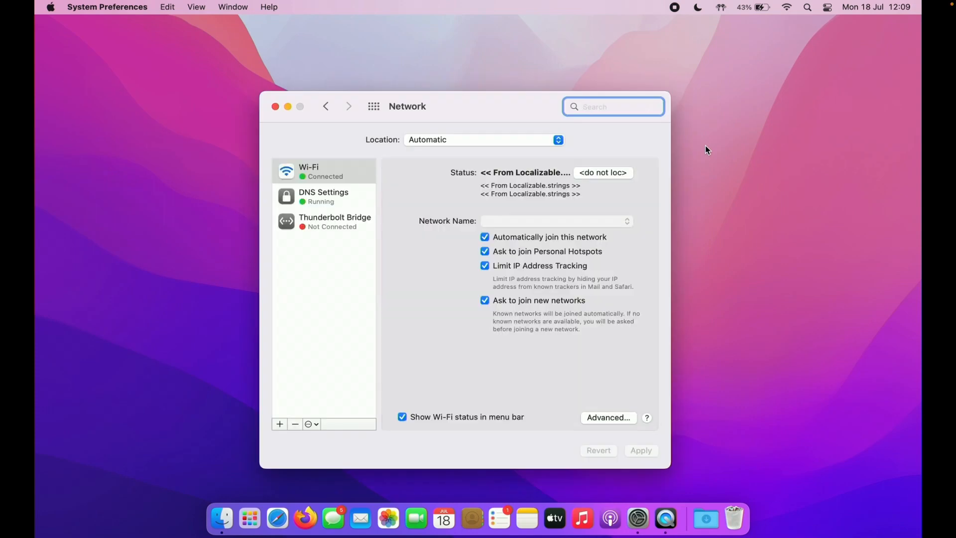
left_click(318, 202)
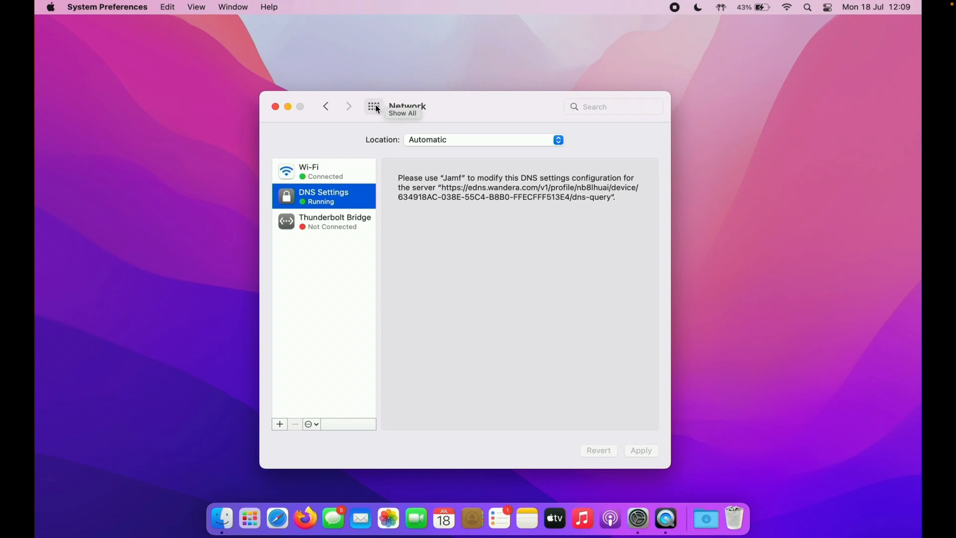
left_click(275, 106)
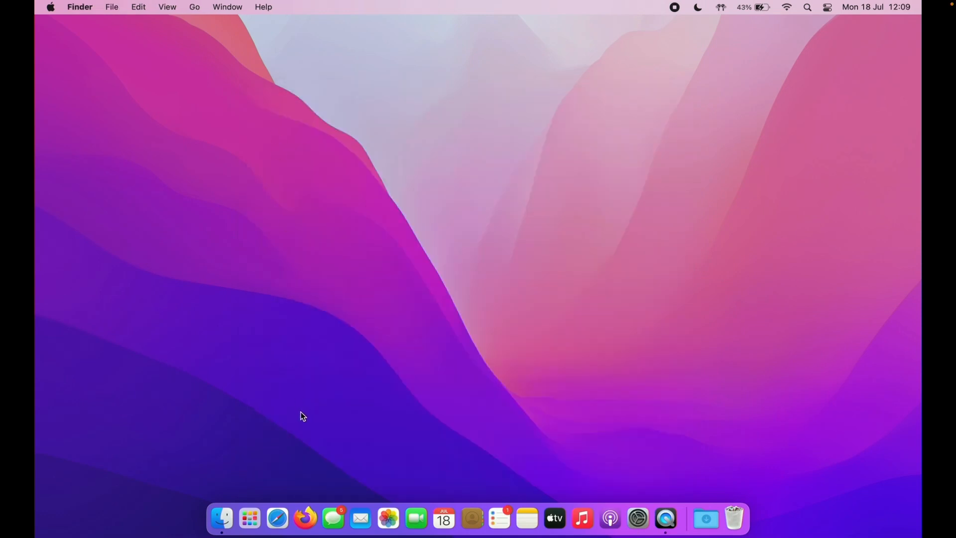
- In Safari, load jamf.com, then google.com in a new tab
left_click(280, 532)
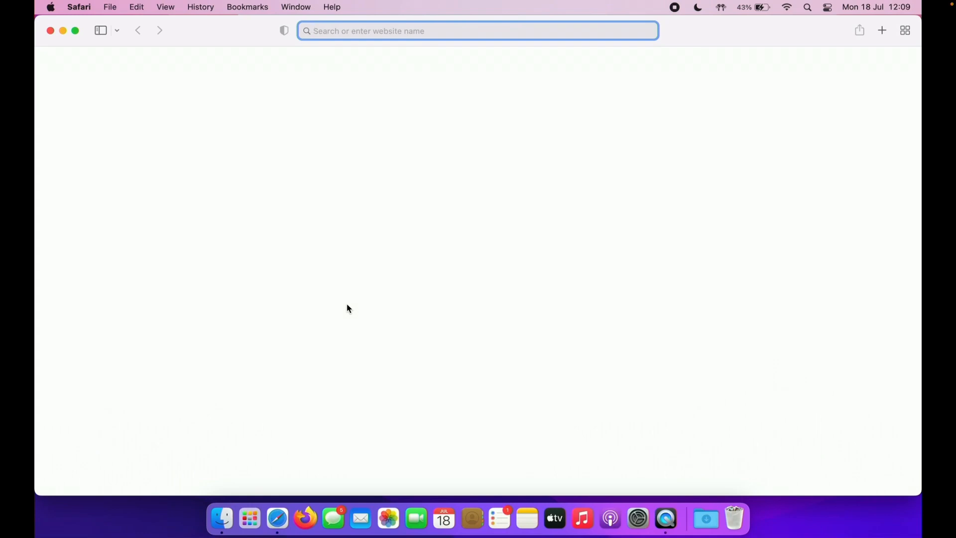
type("jamf")
key("Return")
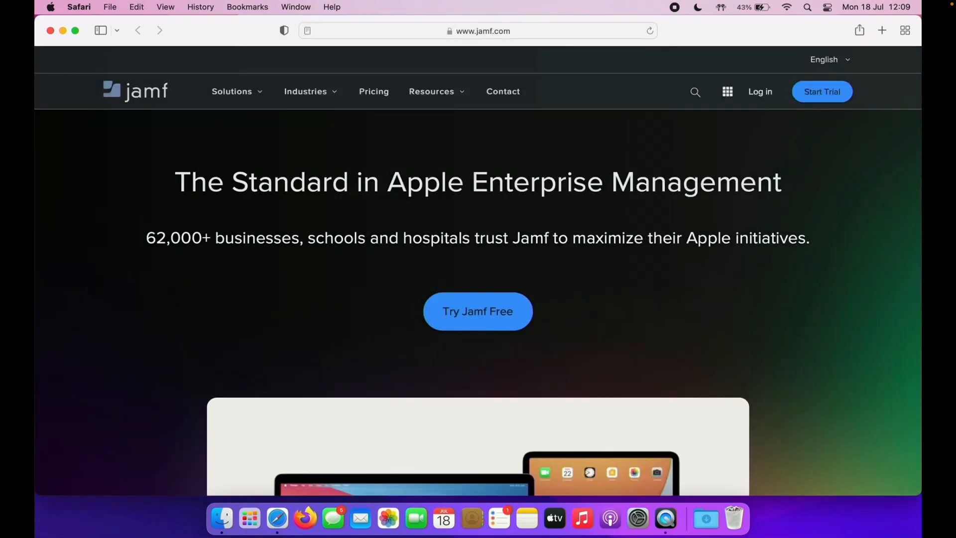
key("super+t")
type("google.com")
key("Return")
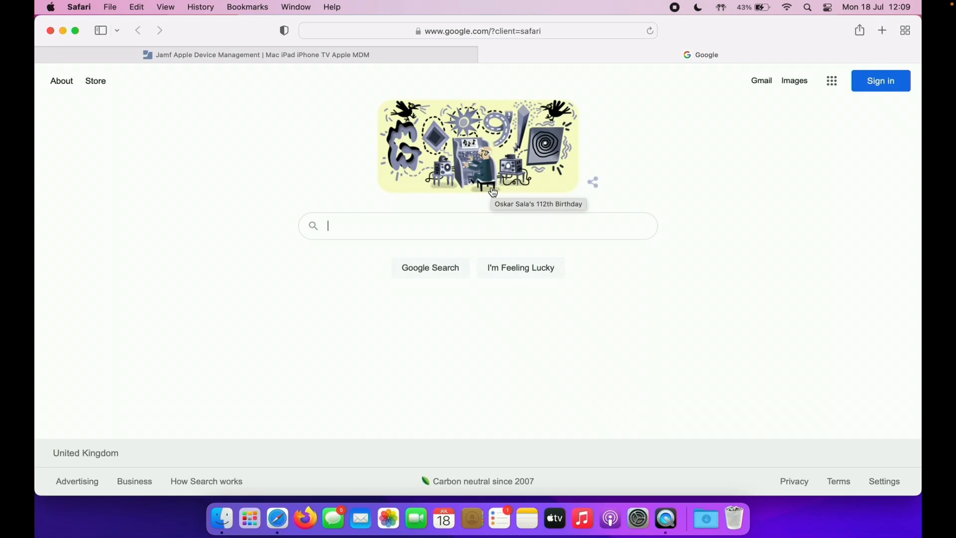
- Visit gambling.com and wikipedia.org, both landing on Jamf's Site Blocked page, then launch Firefox
left_click(583, 31)
type("gambling")
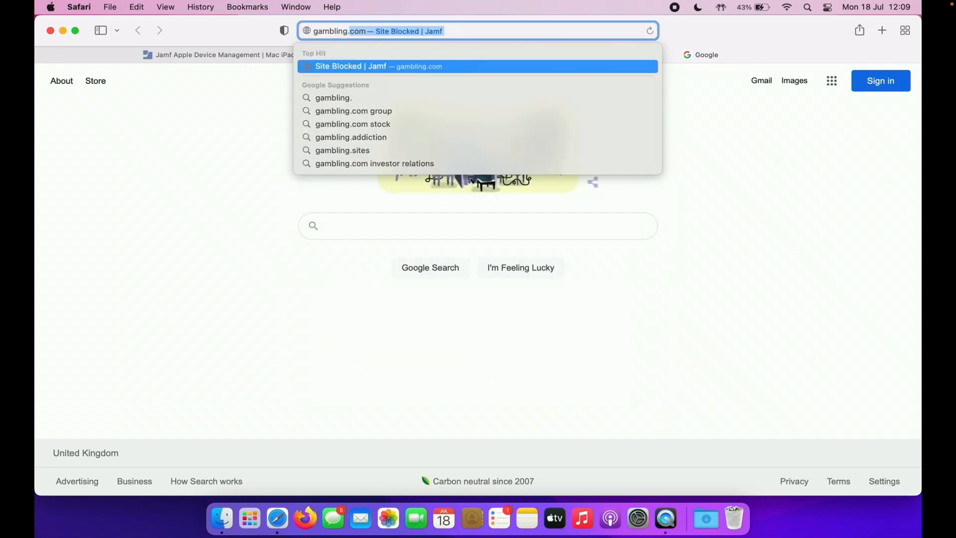
key("Return")
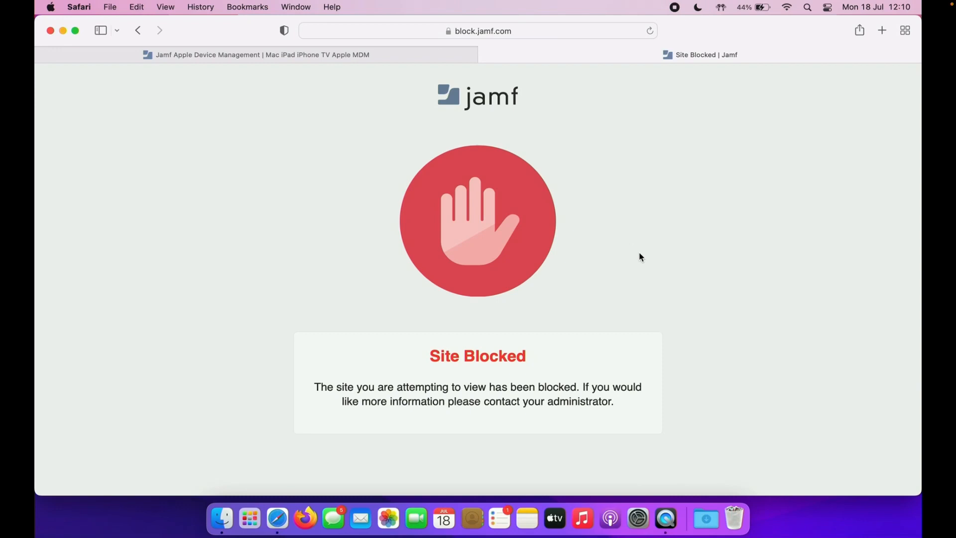
left_click(518, 30)
type("wiki")
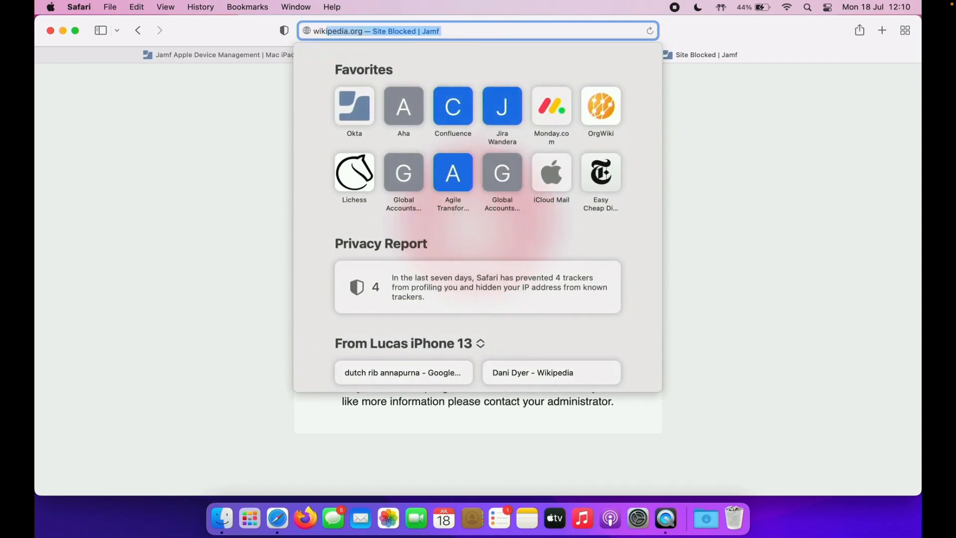
key("Return")
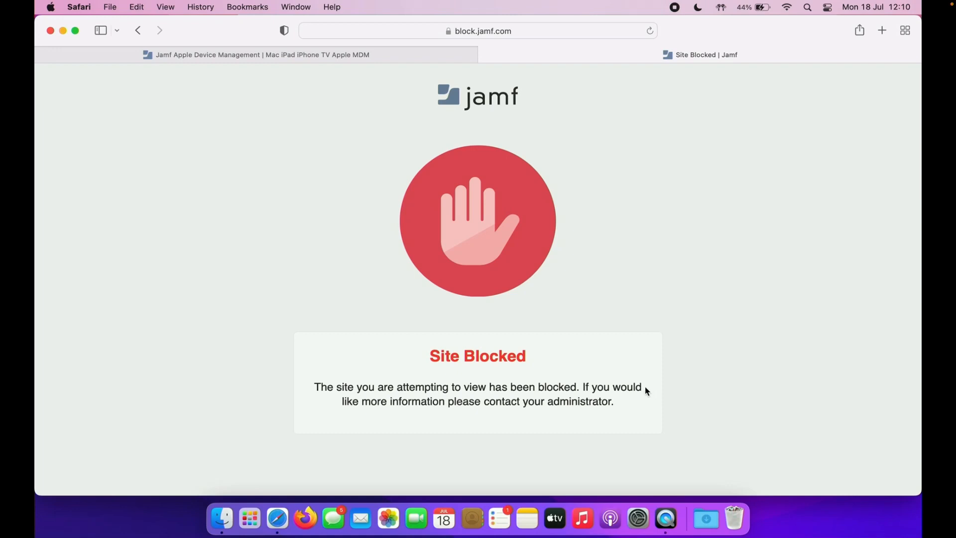
left_click(305, 518)
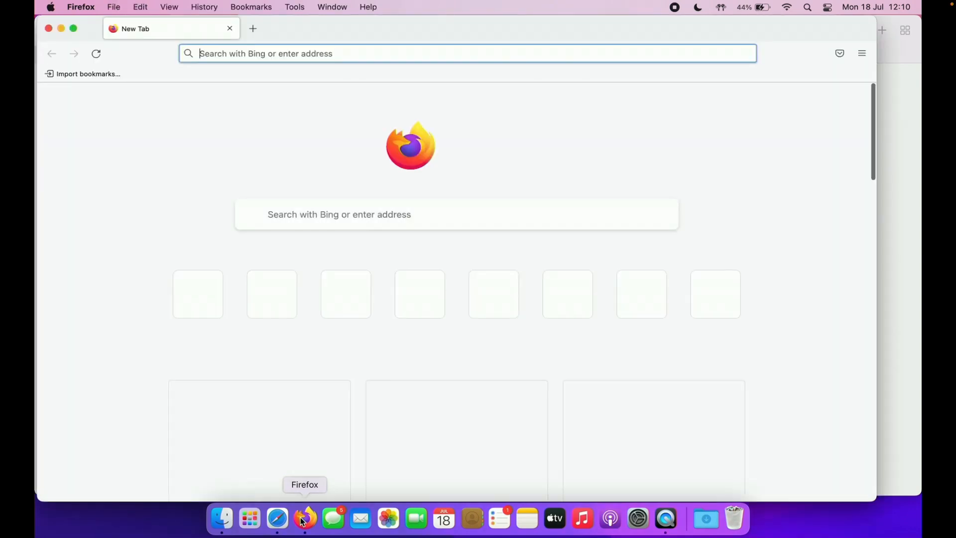
- Load google.com in Firefox, dismiss the default-browser and cookie prompts, then go to gambling.com
type("google.com")
key("Return")
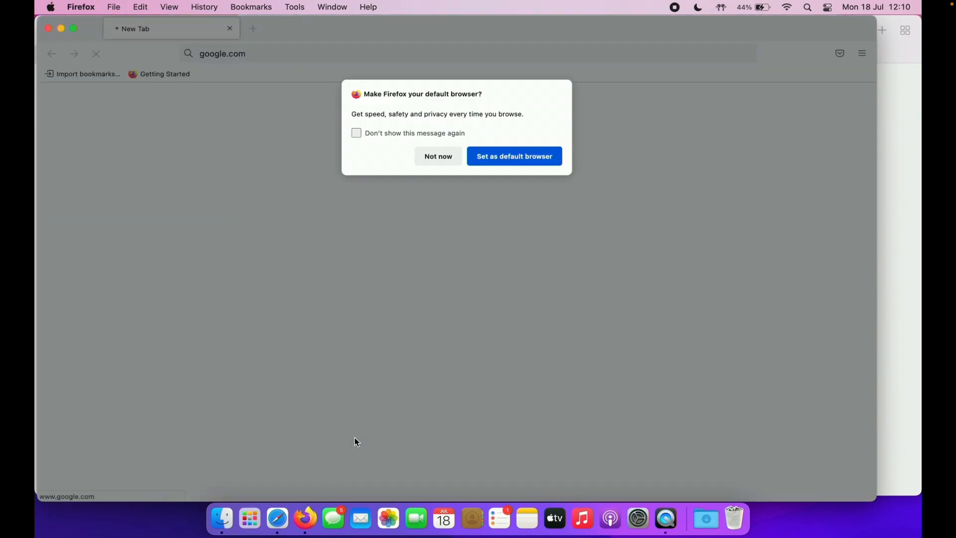
left_click(452, 156)
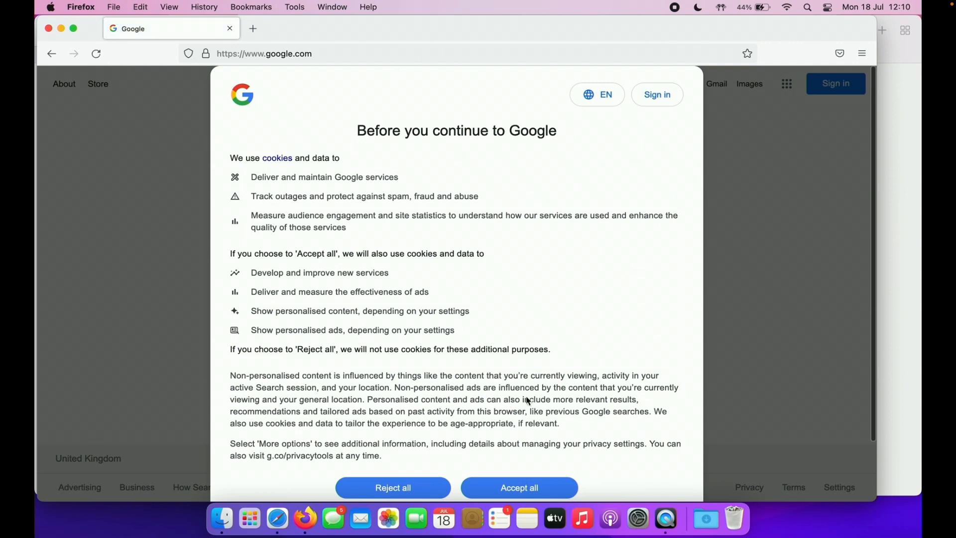
left_click(520, 489)
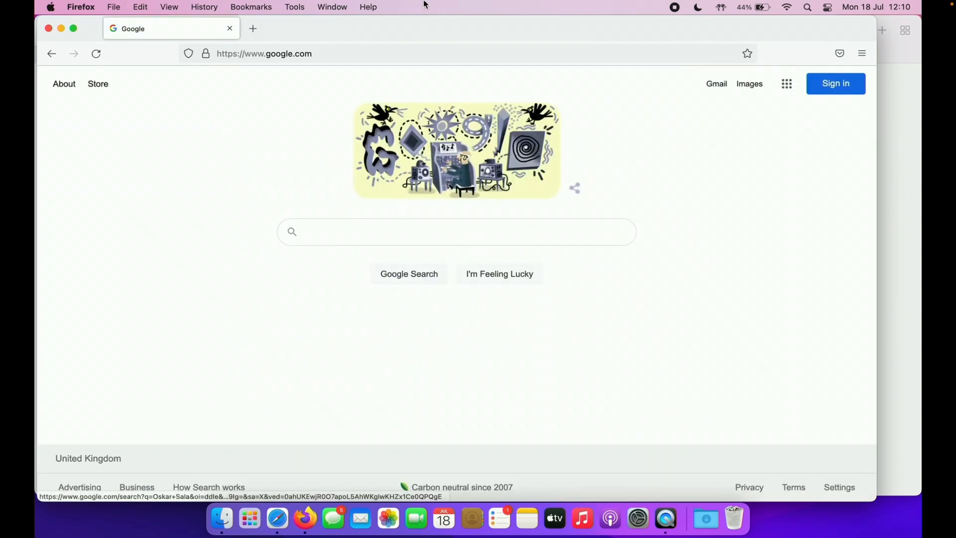
left_click(351, 55)
type("gambling.com/")
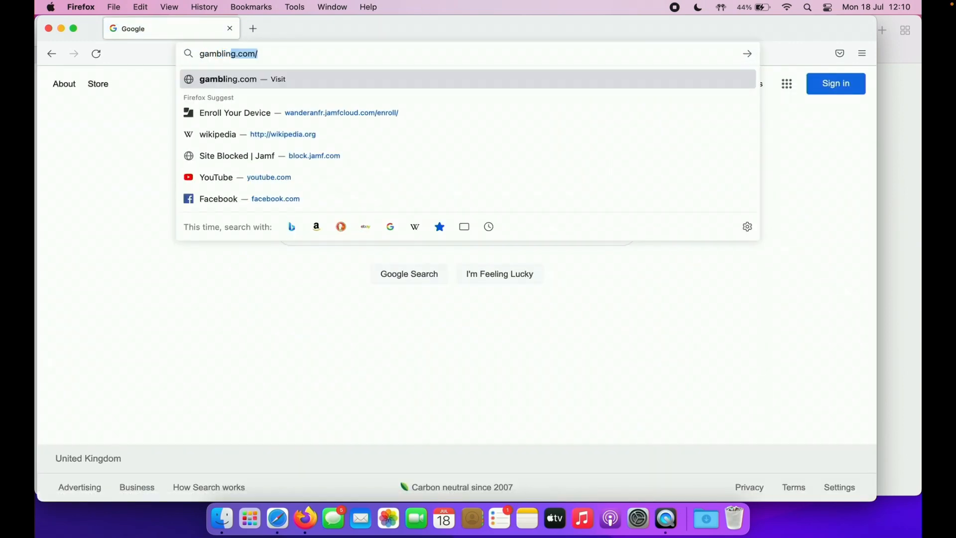
key("Return")
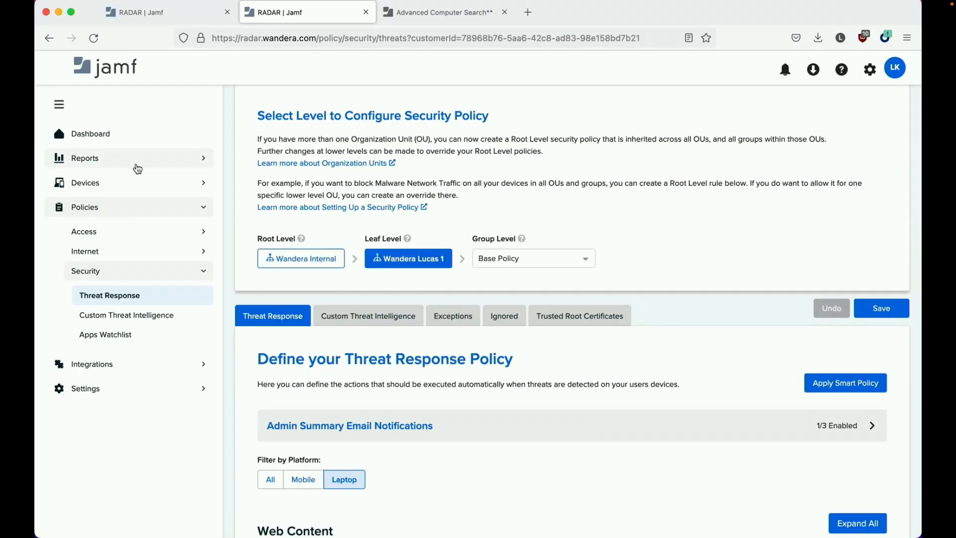
- Open Reports > Internet > Usage, sort devices by Transactions, and expand the Mac row
left_click(137, 164)
left_click(128, 206)
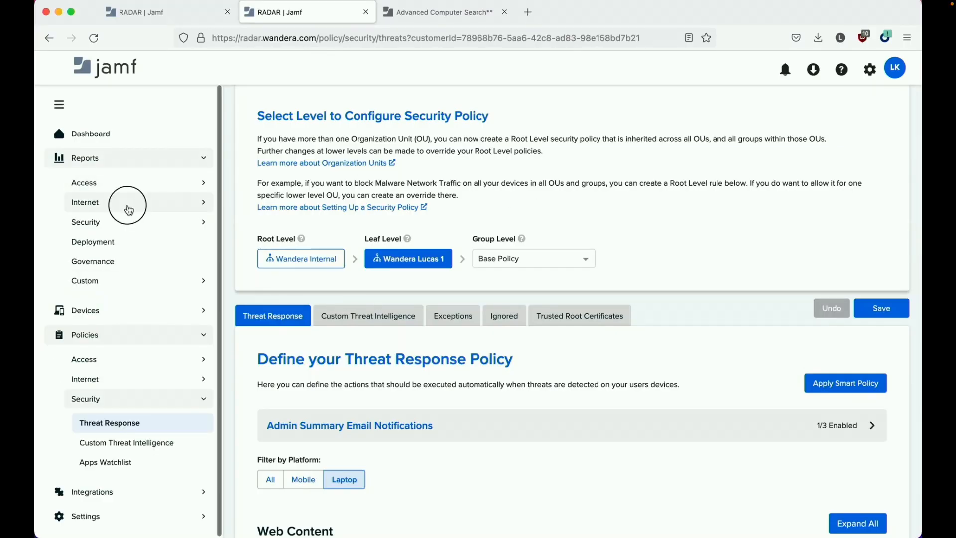
left_click(123, 229)
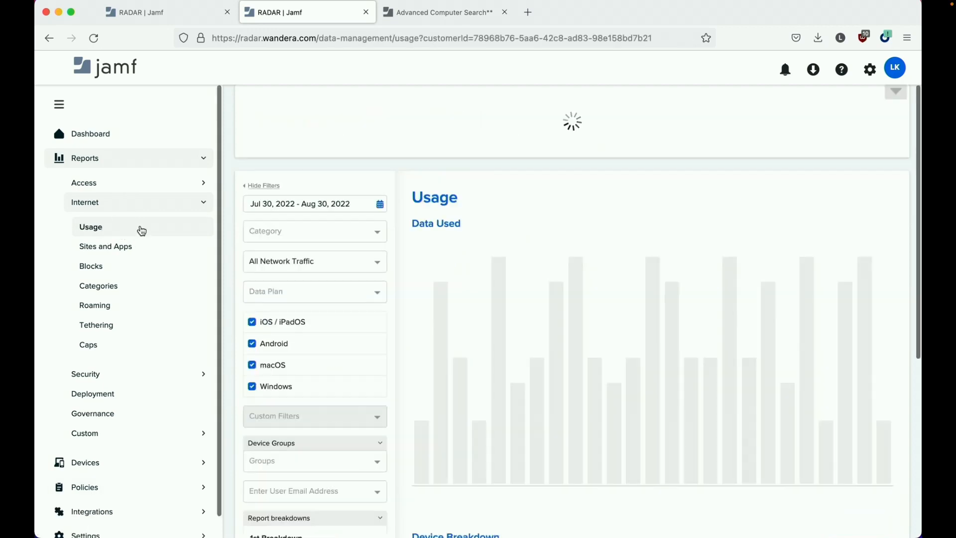
scroll(536, 241, "down", 6)
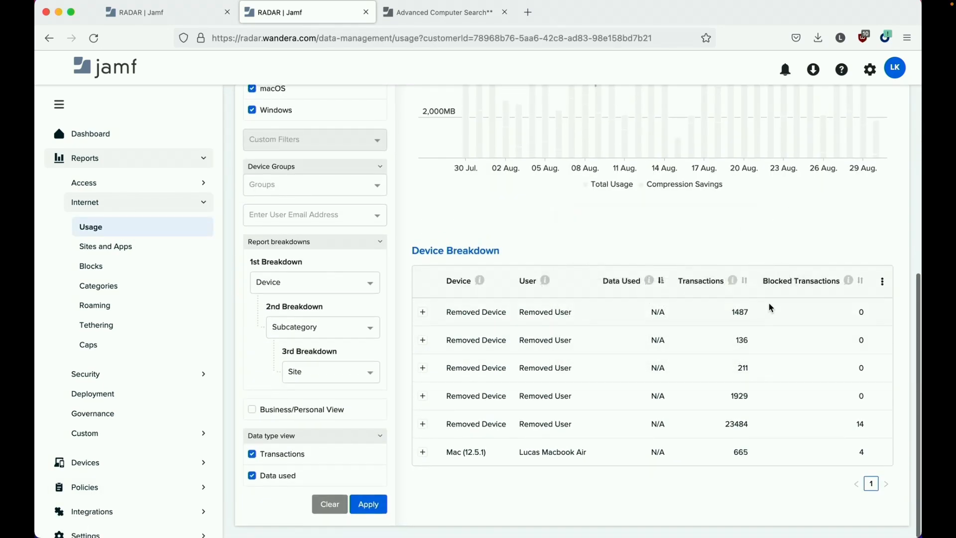
left_click(746, 282)
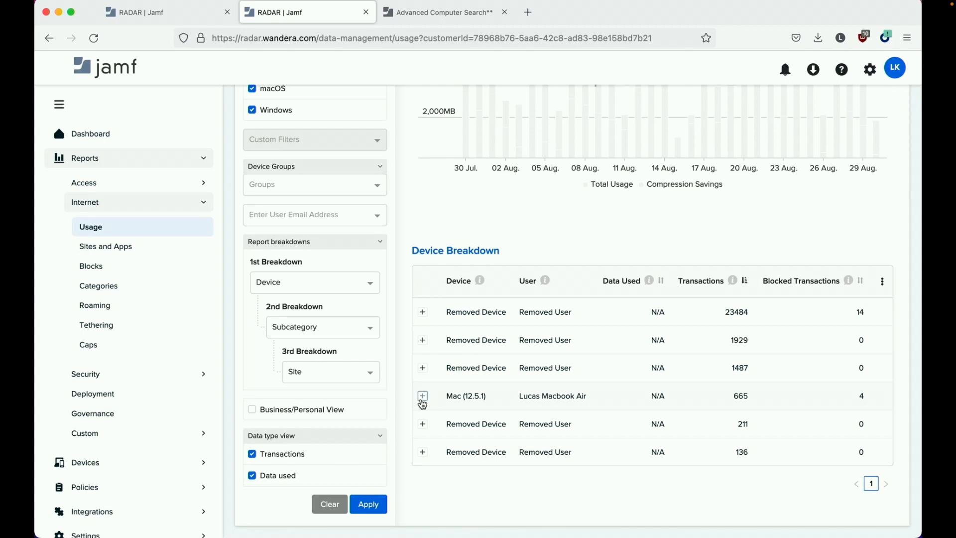
left_click(423, 397)
- Sort the Mac's subcategories by Blocked Transactions, bringing Online Gambling's 4 blocks to the top
scroll(670, 383, "down", 6)
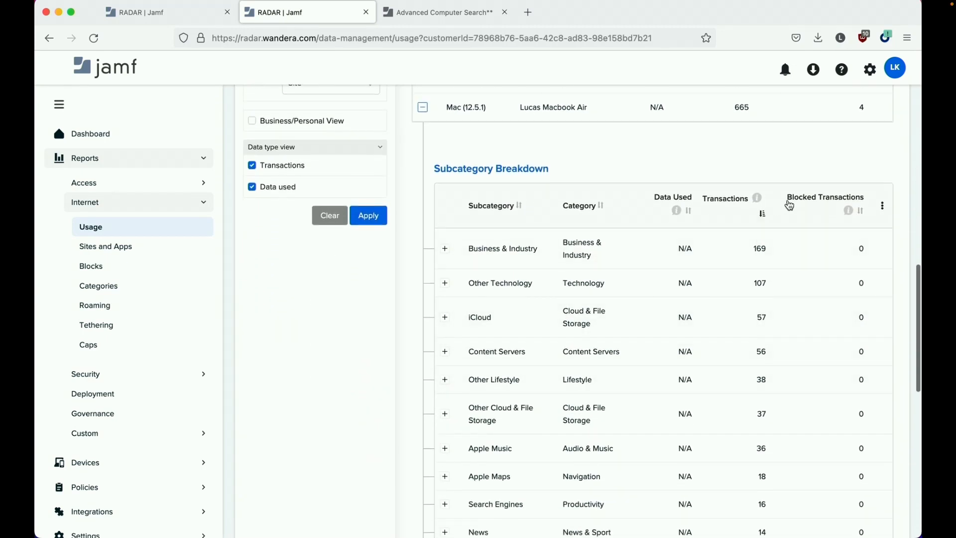
left_click(763, 213)
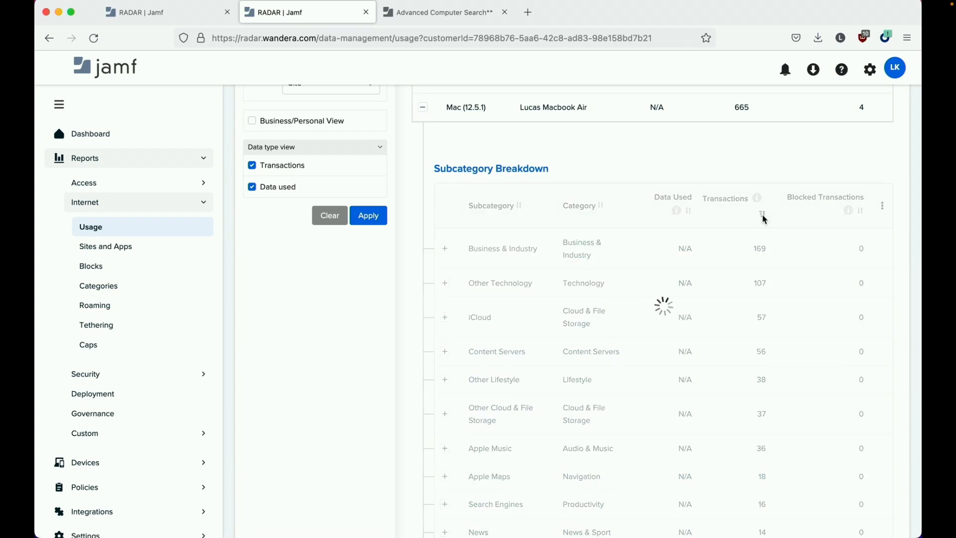
left_click(758, 215)
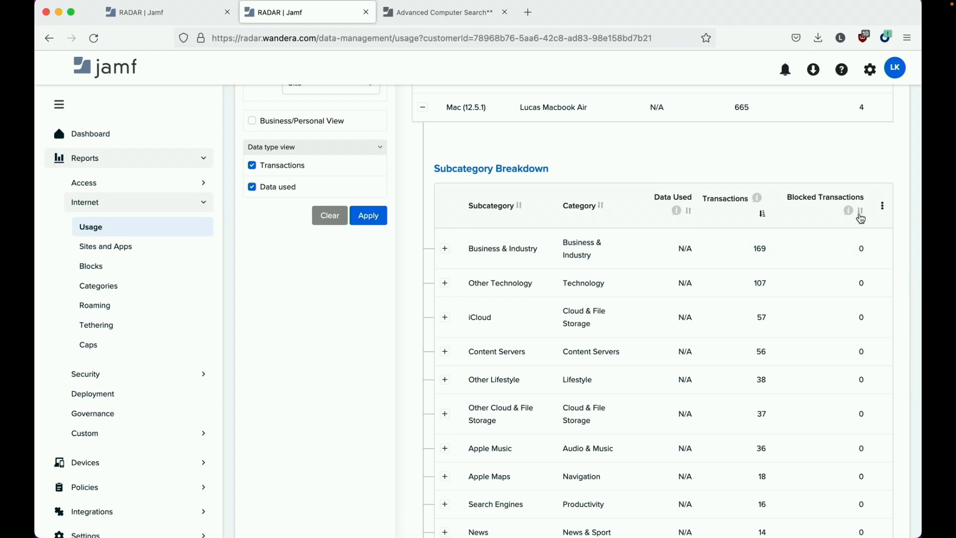
left_click(860, 215)
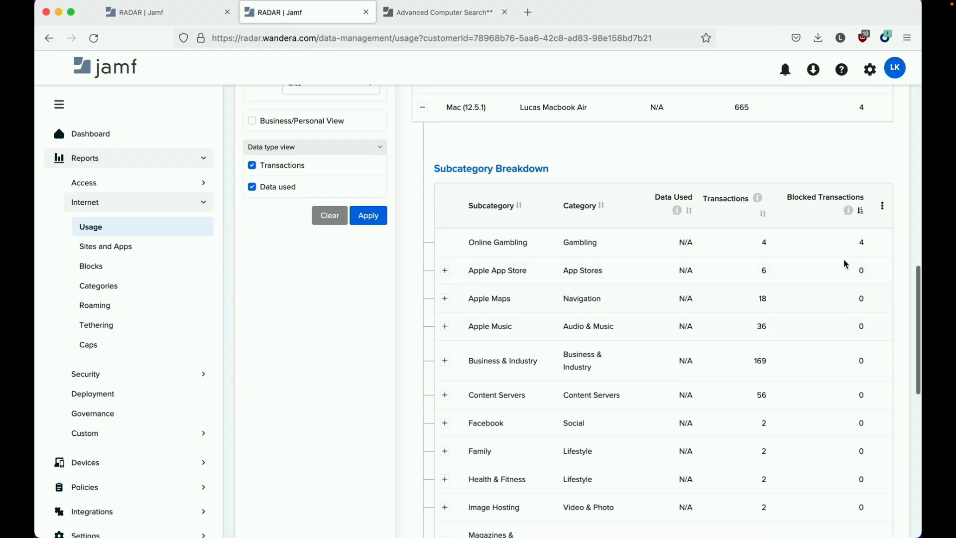
scroll(860, 241, "up", 3)
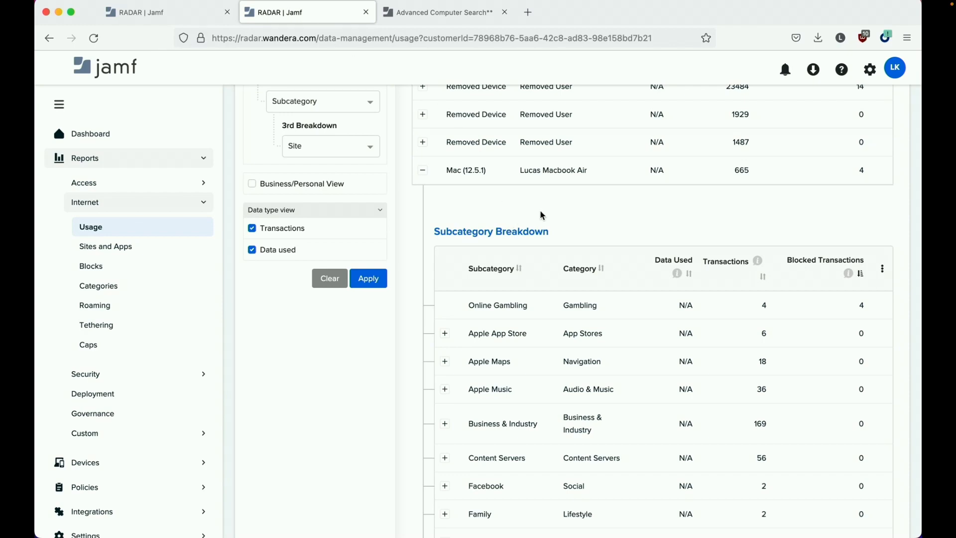
scroll(576, 212, "down", 2)
scroll(596, 213, "down", 15)
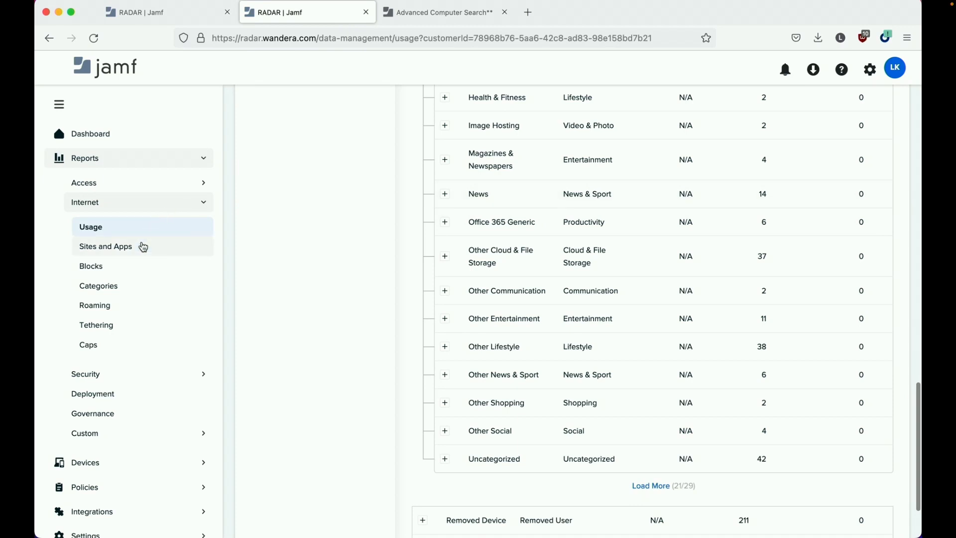
- Open the Sites and Apps report and expand Apple App Store into its devices
left_click(142, 246)
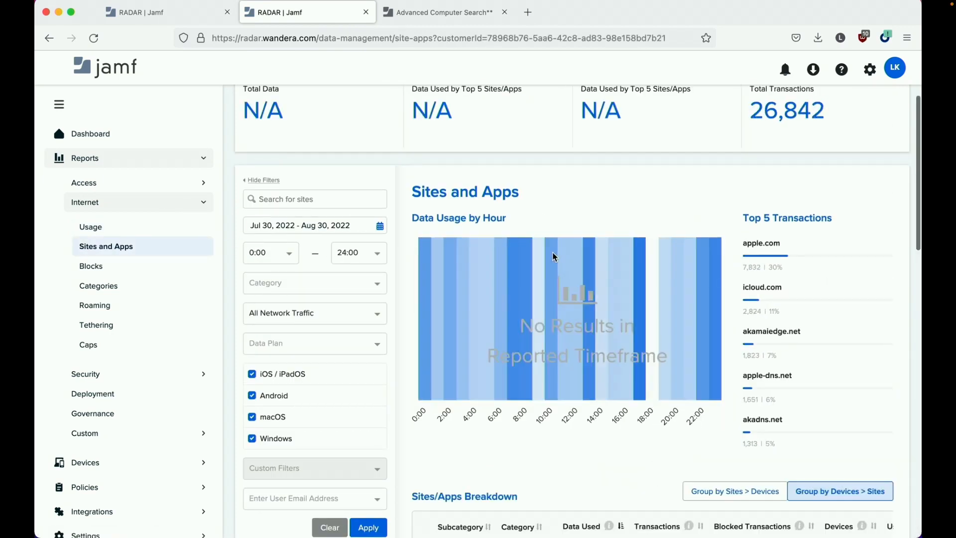
scroll(409, 343, "down", 2)
scroll(372, 358, "down", 4)
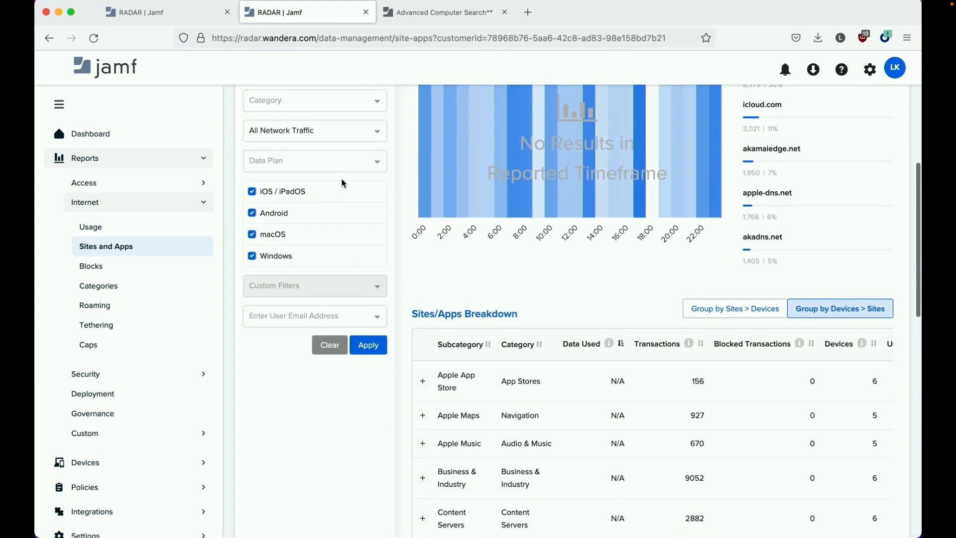
scroll(475, 272, "down", 2)
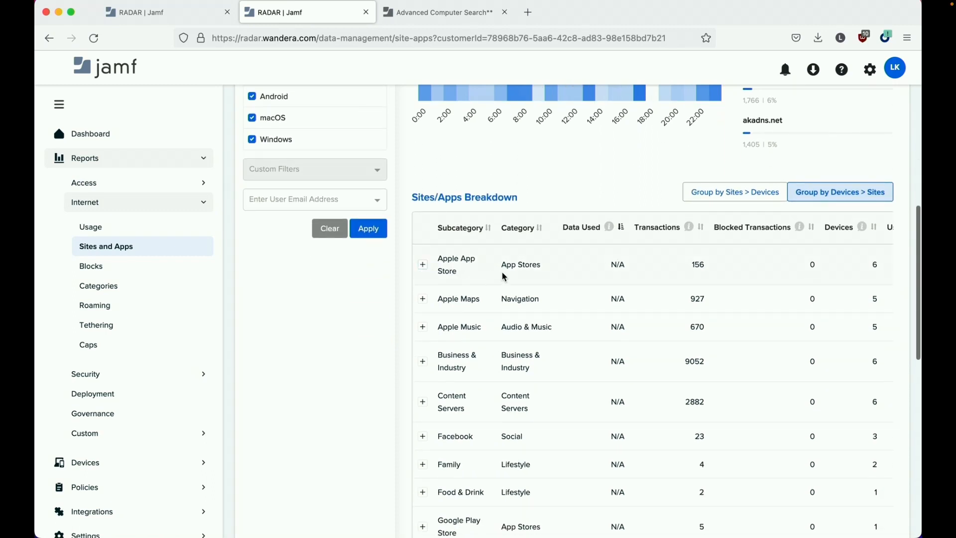
scroll(501, 277, "right", 3)
scroll(506, 275, "left", 3)
left_click(424, 266)
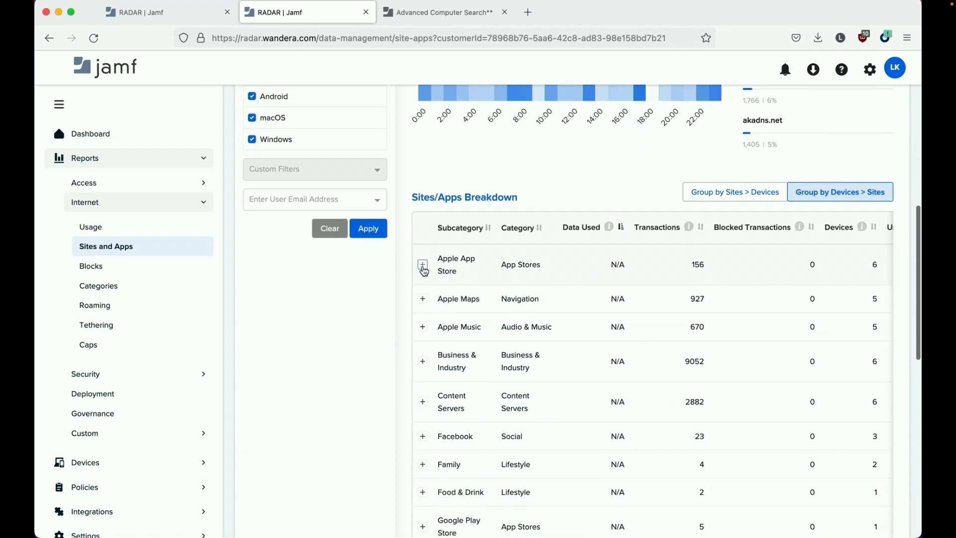
- Load more devices and expand the Mac (12.5.1) row to show apple.com at 6 transactions
scroll(607, 311, "down", 5)
scroll(607, 310, "down", 5)
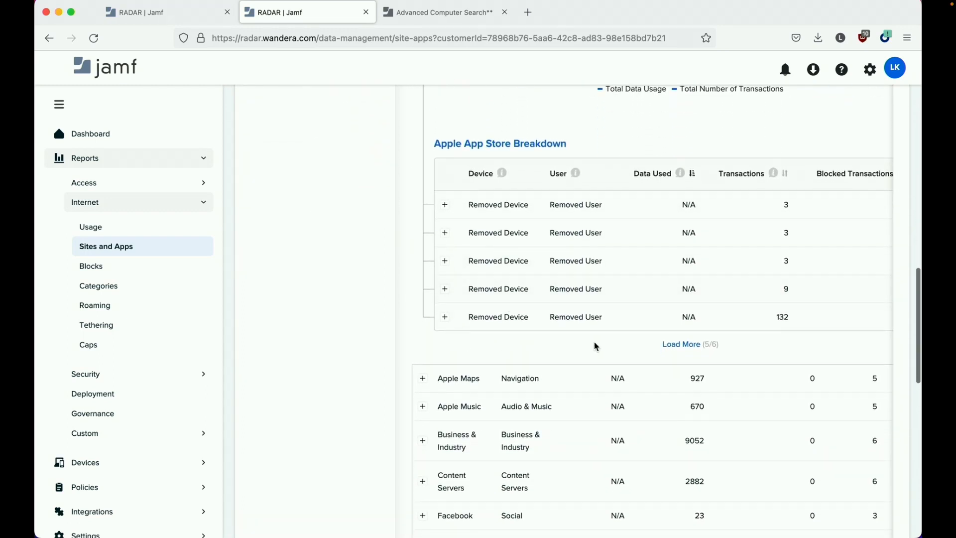
left_click(670, 343)
scroll(685, 346, "down", 2)
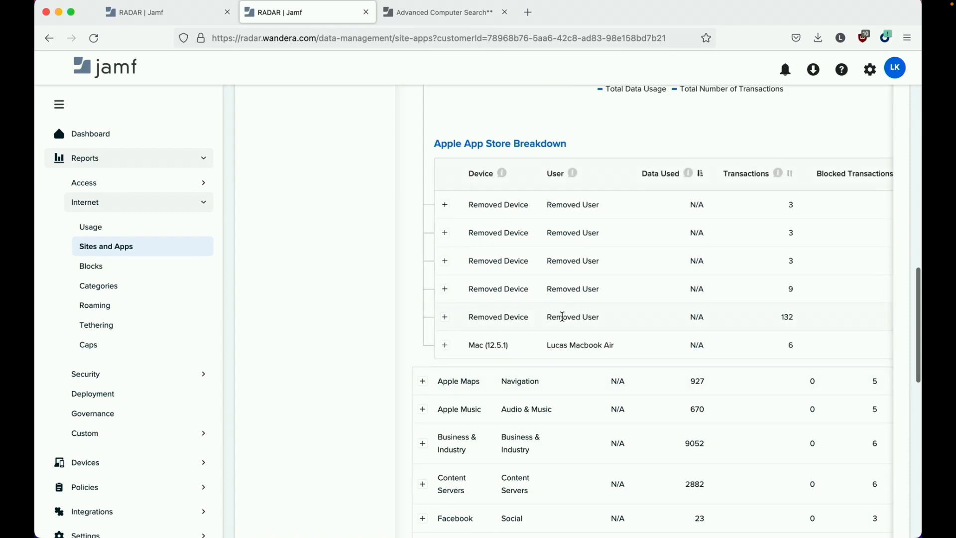
left_click(445, 345)
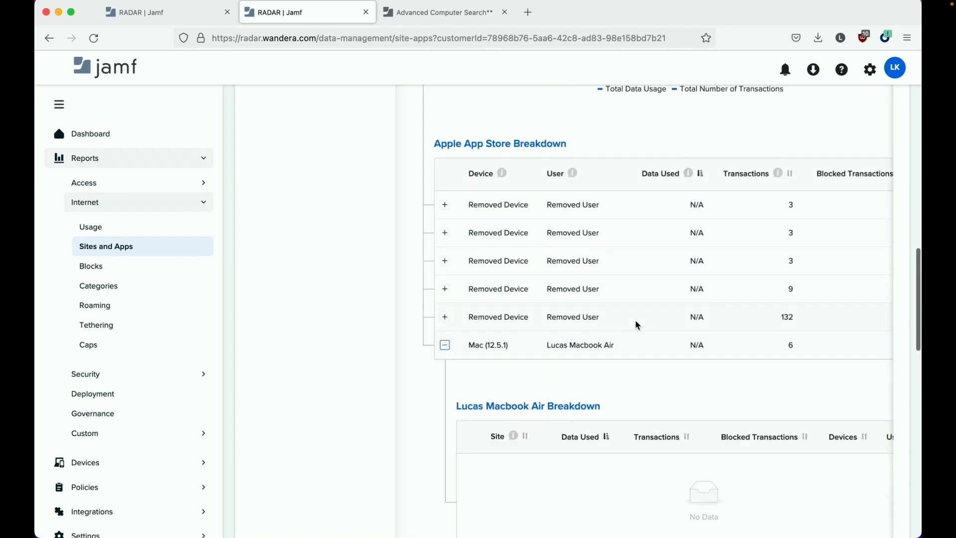
scroll(638, 324, "down", 1)
scroll(641, 324, "down", 5)
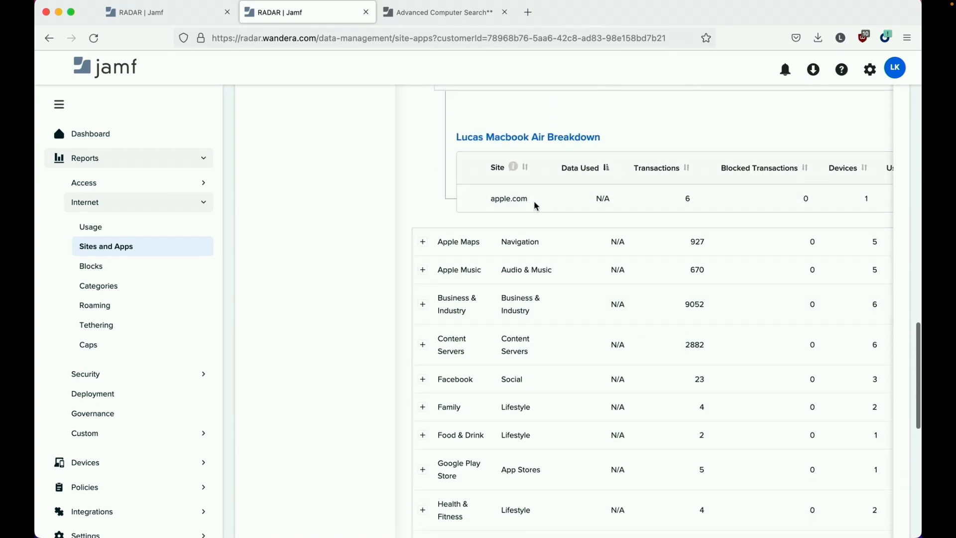
scroll(568, 217, "up", 2)
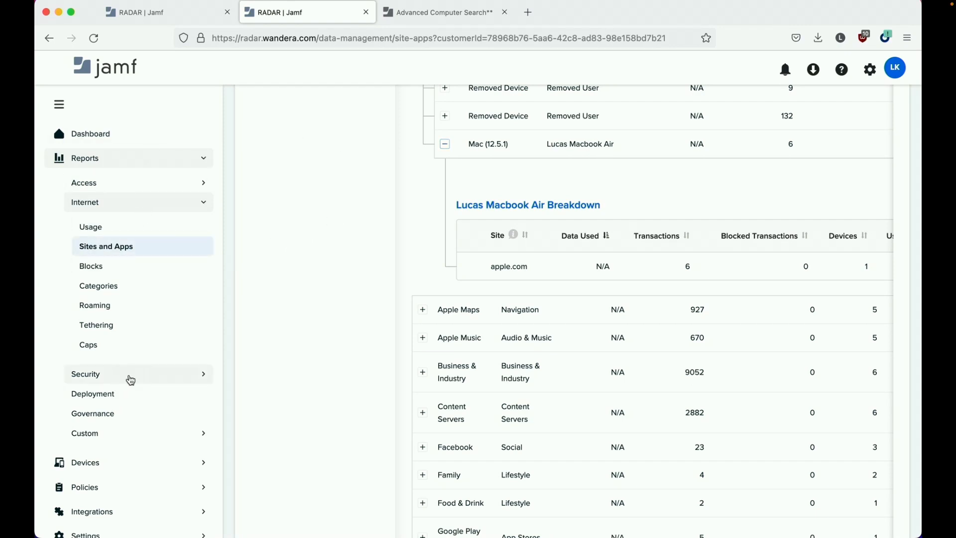
- View the Mac in Reports > Security > Device View, then return to the Dashboard
left_click(130, 380)
left_click(130, 422)
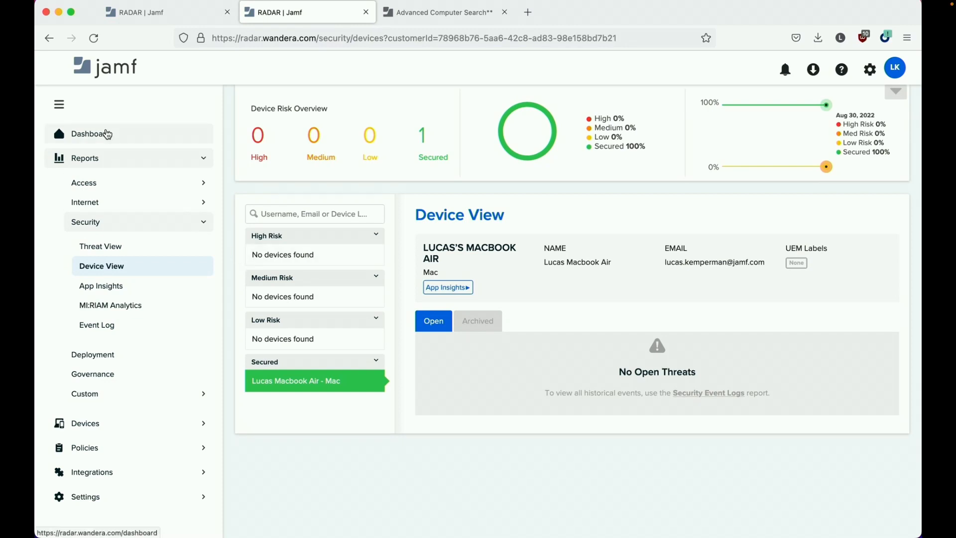
left_click(107, 133)
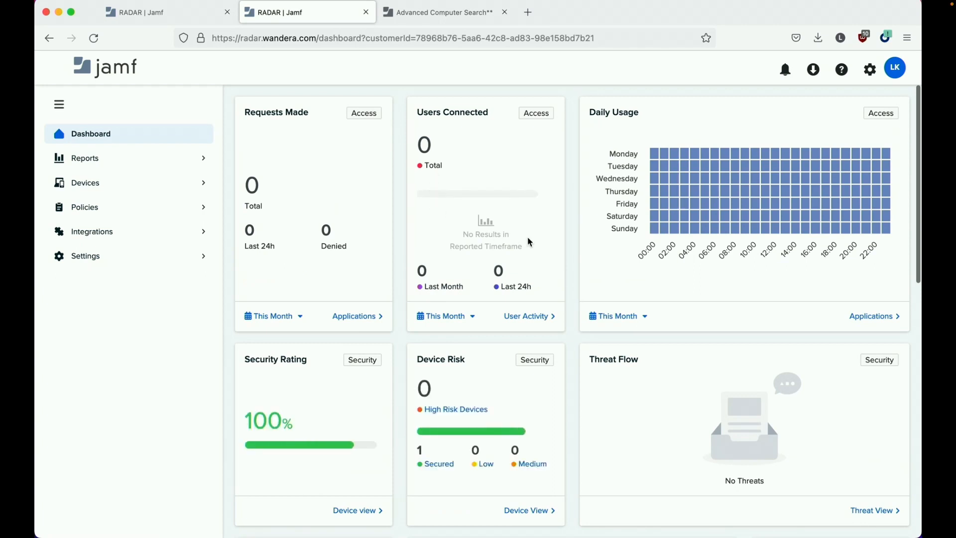
- Scroll through the dashboard widgets and open the Jamf Security Documentation from Help
scroll(606, 326, "down", 5)
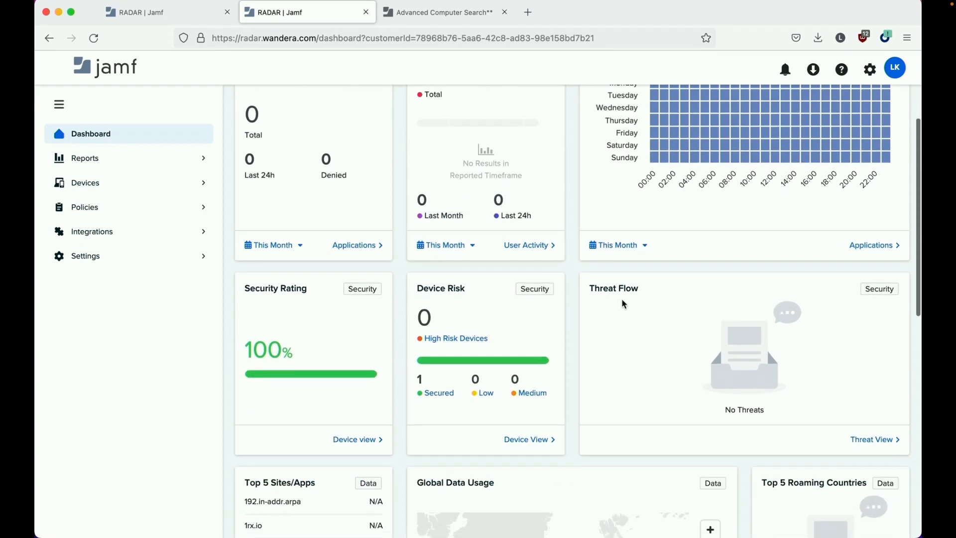
scroll(605, 296, "down", 2)
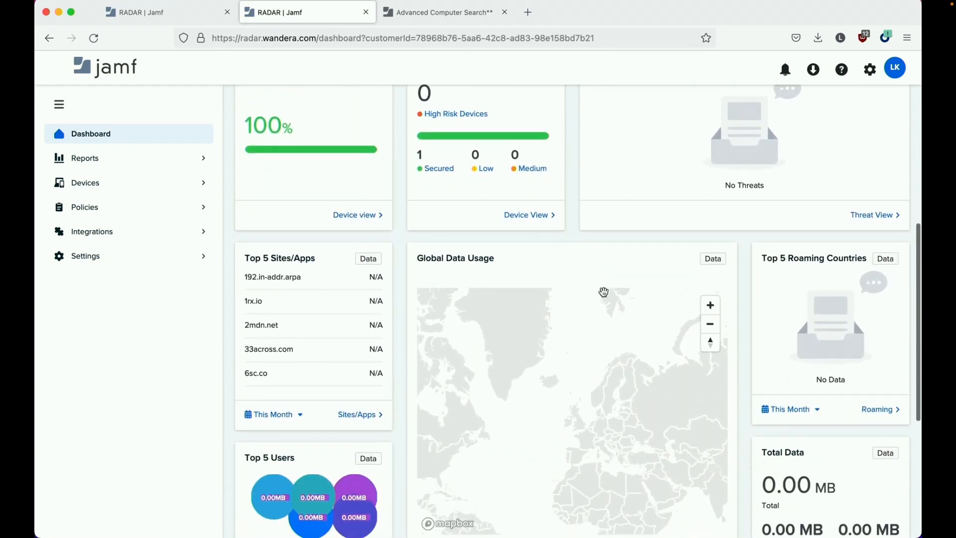
scroll(827, 224, "up", 7)
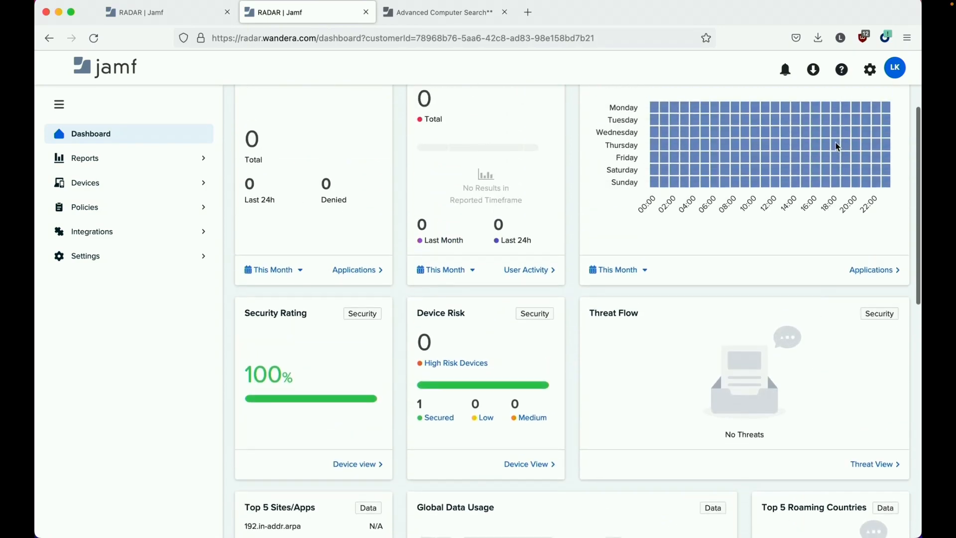
left_click(842, 70)
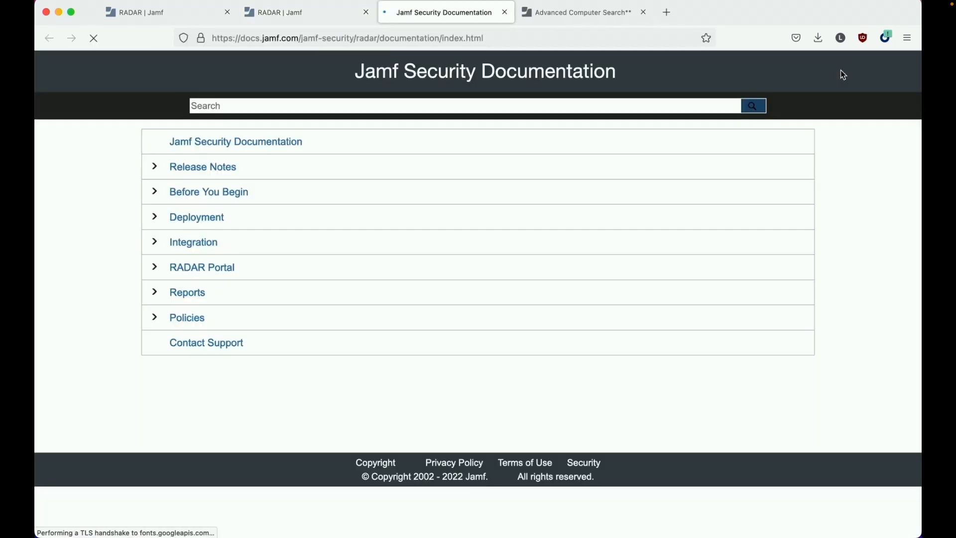